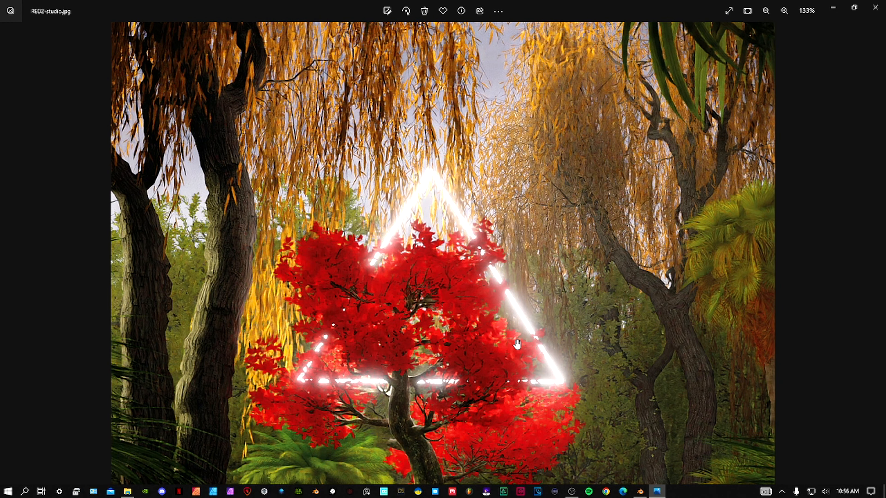
- View the whole RED2-studio.jpg render and switch to the hills.blend scene in Blender
scroll(516, 342, "down", 3, "ctrl")
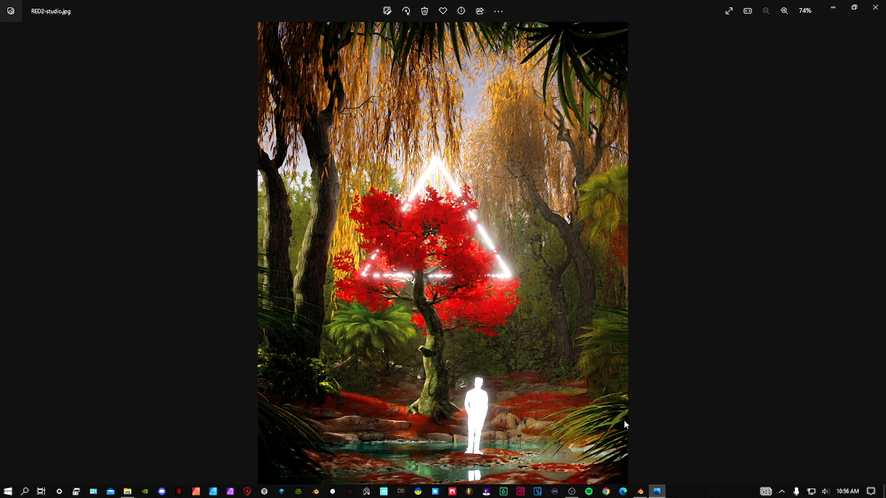
left_click(640, 492)
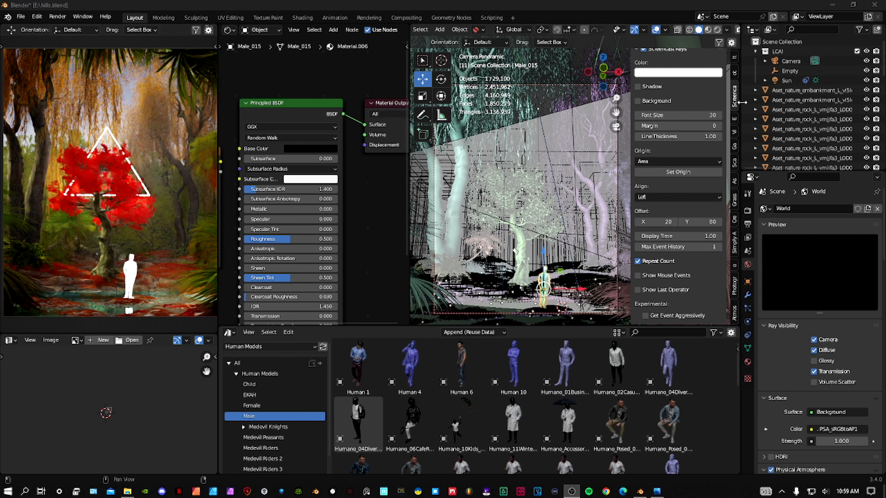
- Review the options of the botaniq full, Nisarga V2 and The Grove vegetation add-ons
scroll(734, 117, "down", 2)
scroll(734, 118, "down", 3)
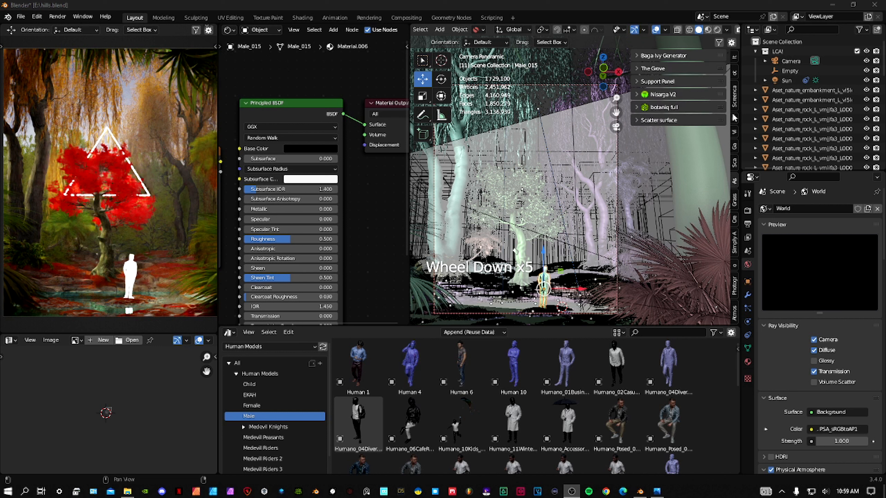
left_click(676, 108)
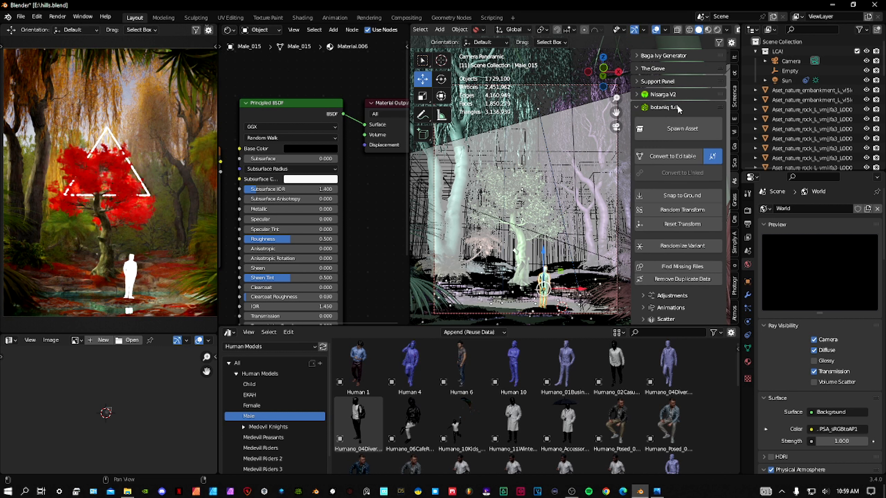
left_click(676, 98)
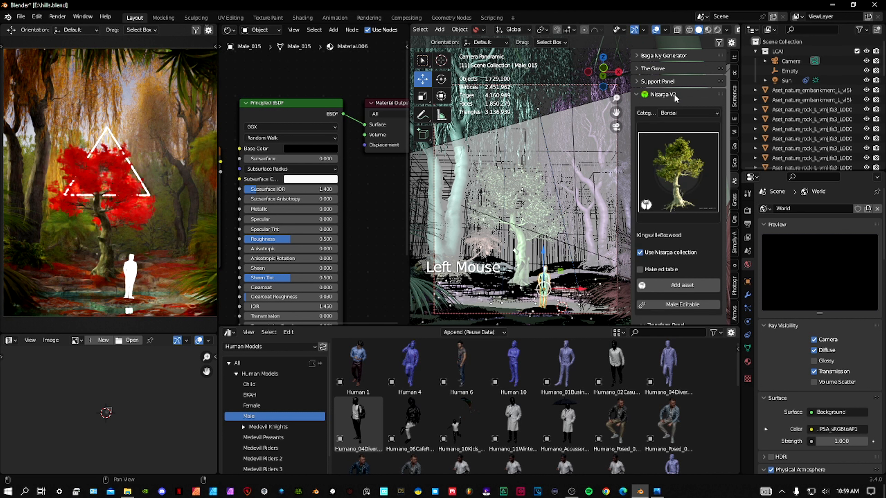
left_click(658, 69)
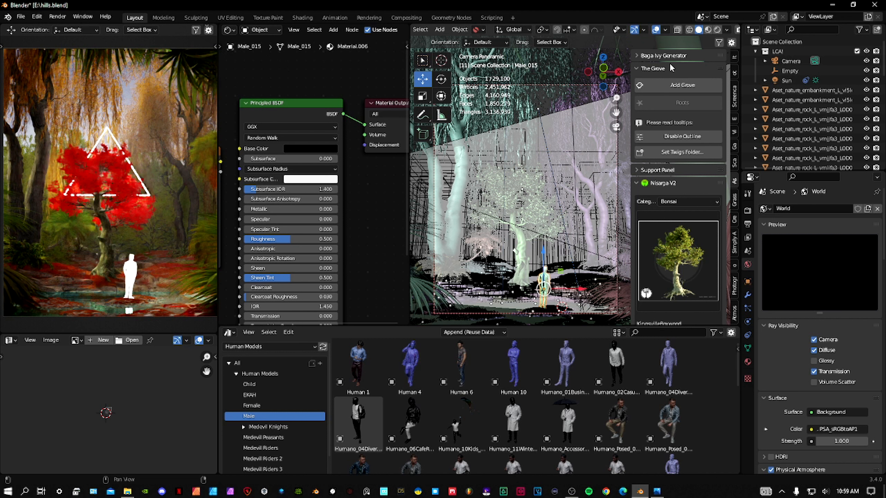
left_click(665, 71)
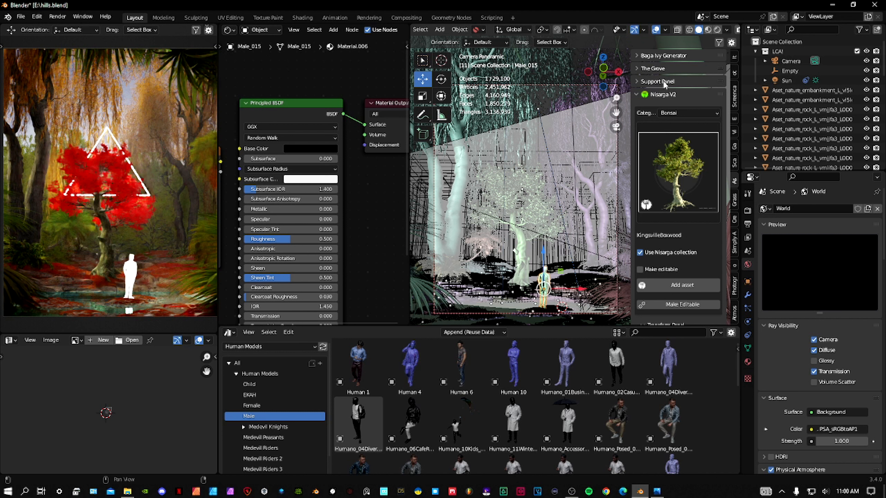
left_click(664, 94)
left_click(673, 108)
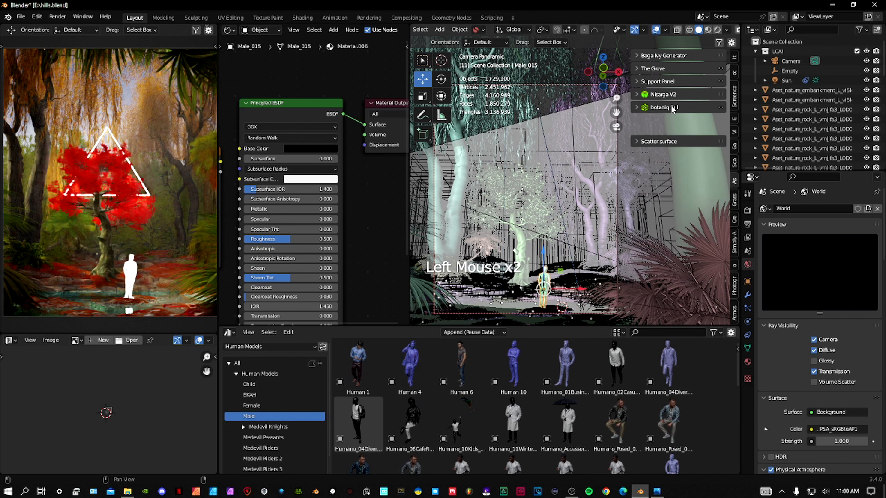
left_click(673, 108)
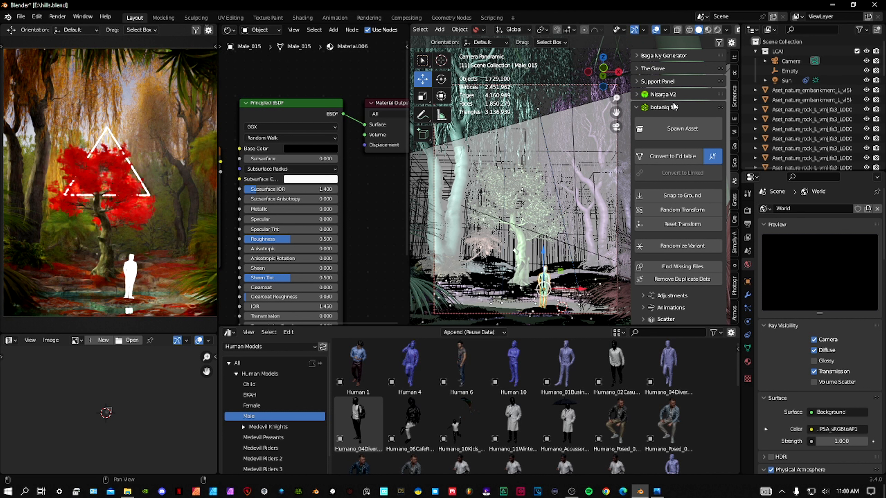
left_click(673, 107)
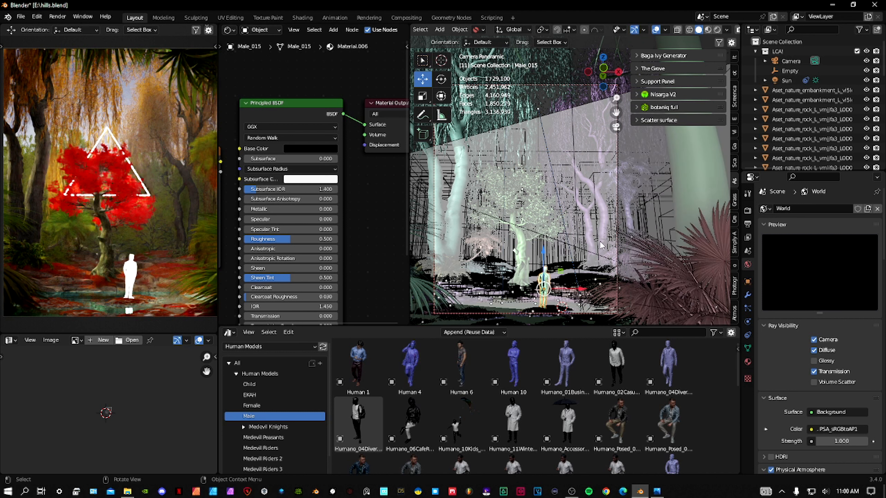
- Isolate the large hilly ground plane surrounding the pond and inspect its terrain shape and scattered particles from several angles
middle_click_drag(558, 250, 588, 211)
middle_click_drag(587, 195, 595, 200, "shift")
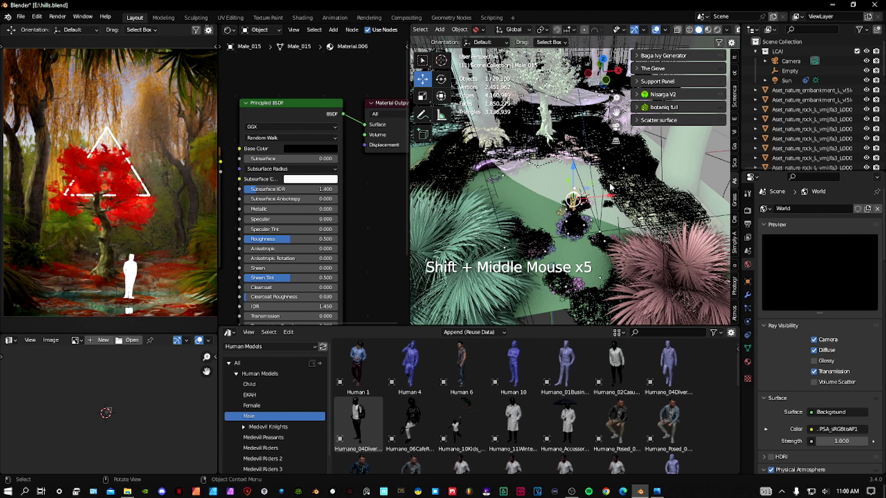
left_click(647, 197)
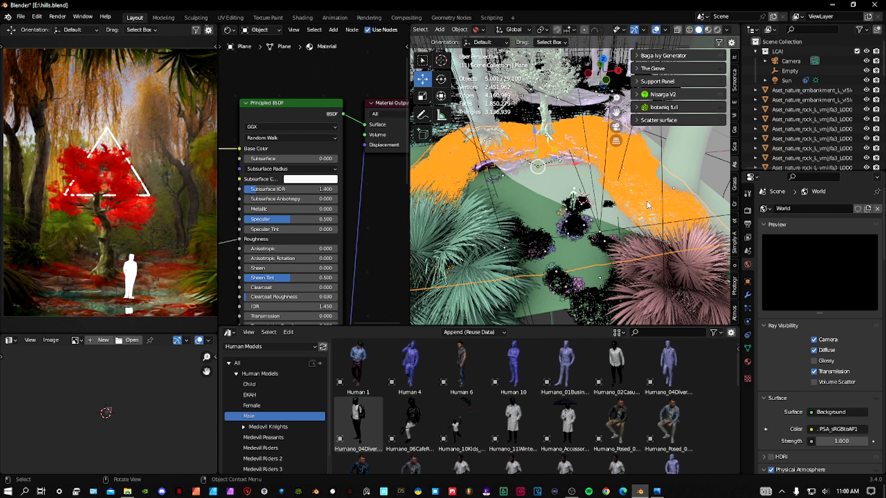
key("KP_Divide")
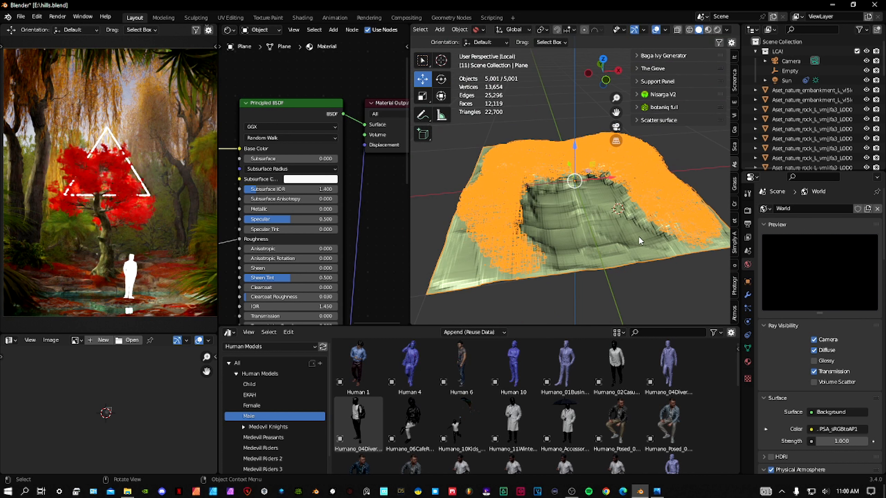
middle_click_drag(638, 236, 614, 215)
scroll(629, 204, "up", 2)
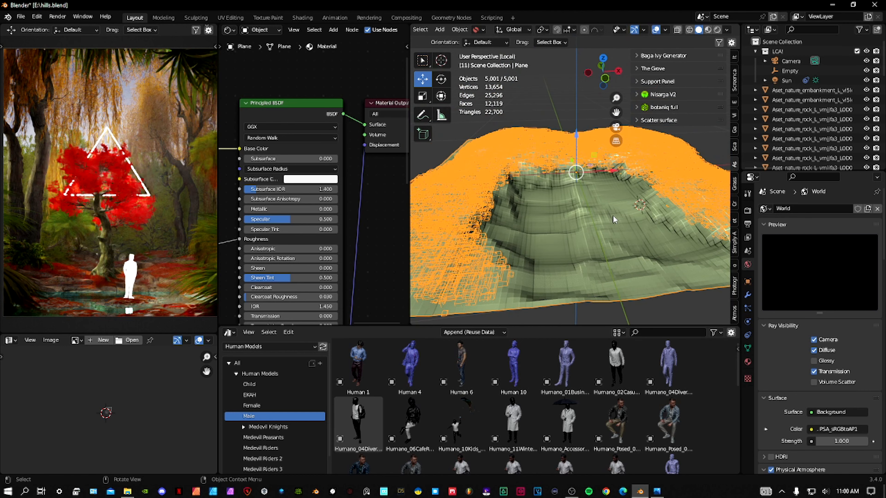
middle_click_drag(673, 233, 667, 250)
scroll(661, 262, "down", 2, "shift")
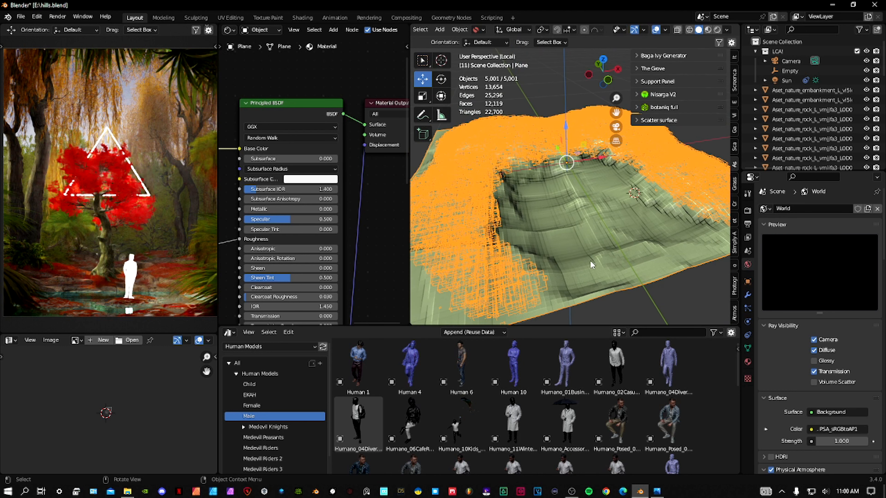
middle_click_drag(592, 189, 633, 247)
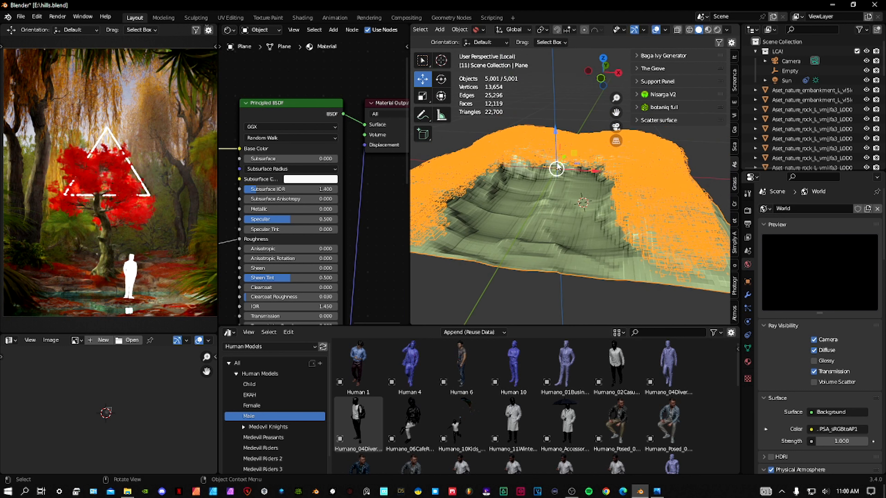
scroll(564, 252, "up", 1)
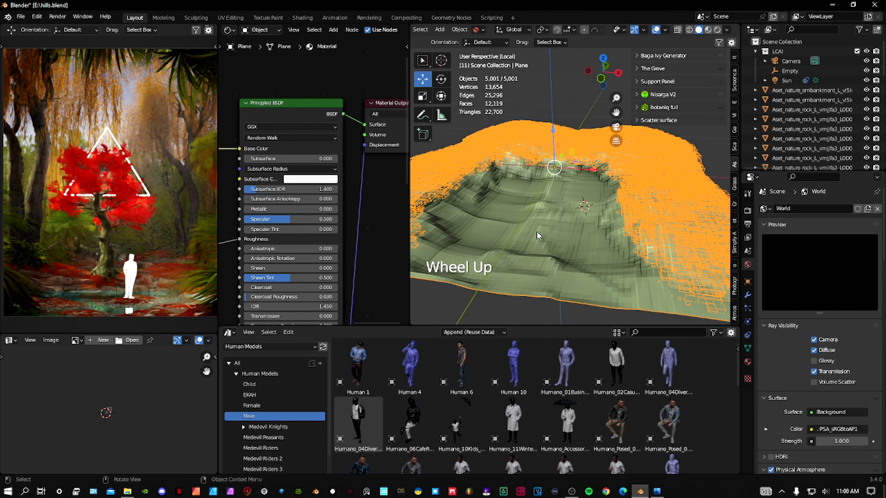
middle_click_drag(498, 213, 630, 263, "shift")
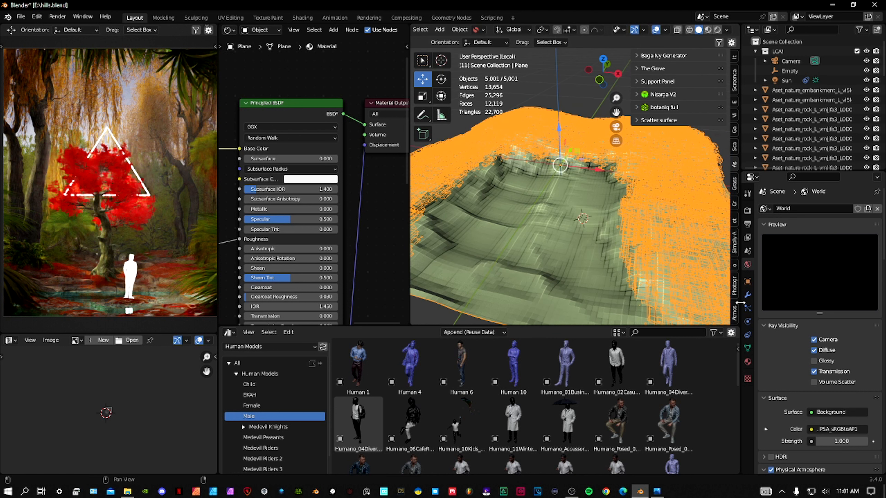
- Show the ground plane's particle settings, compare its terrain with the banks and shoreline in the render, and return to the full scene
left_click(747, 309)
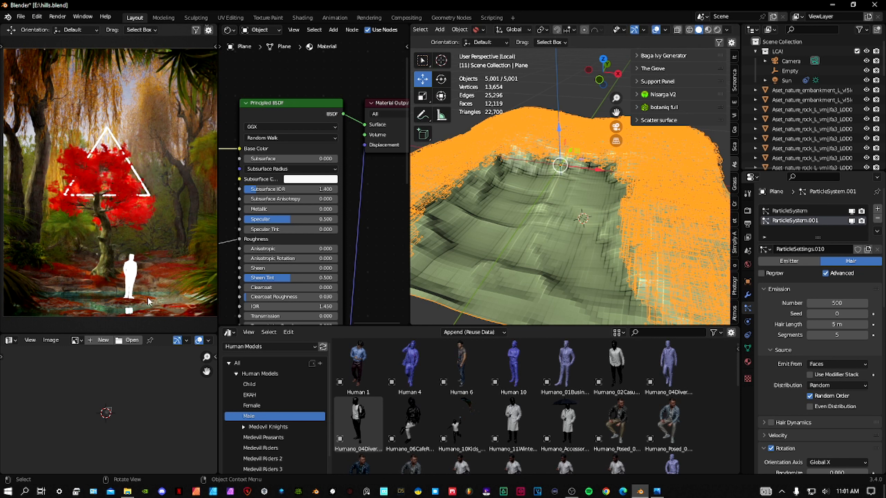
middle_click_drag(152, 291, 160, 229, "shift")
scroll(153, 230, "up", 2)
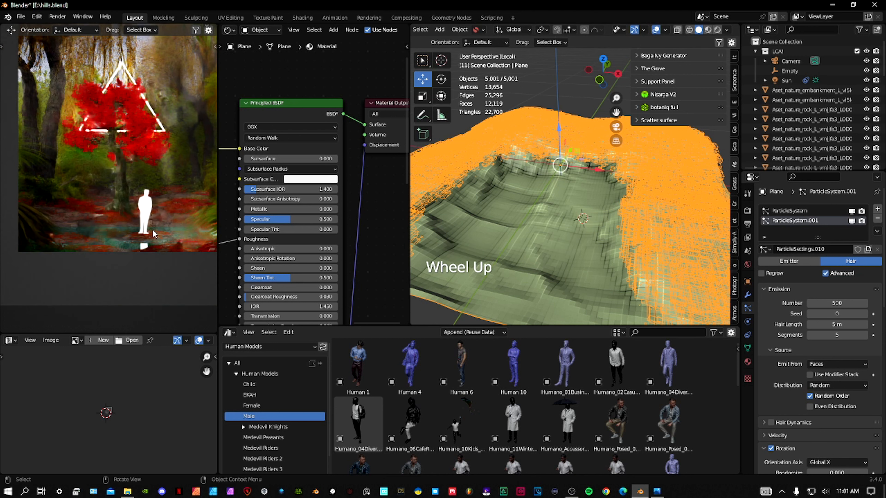
middle_click_drag(122, 256, 209, 236, "shift")
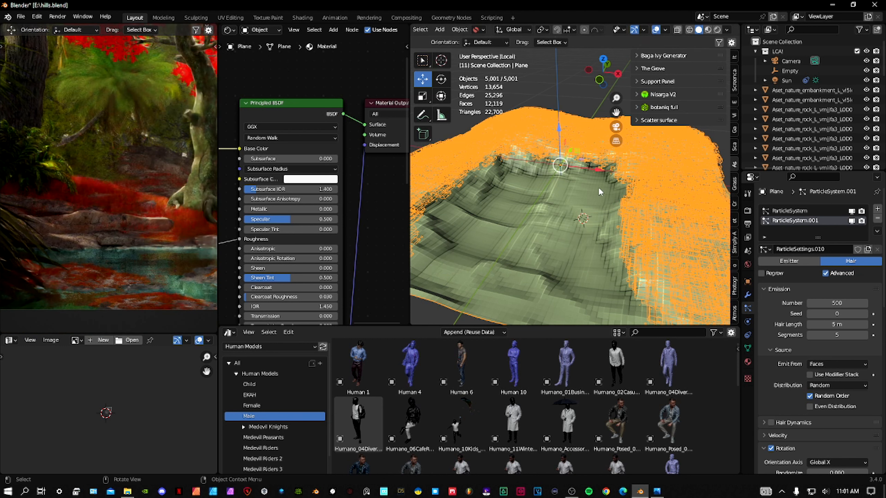
middle_click_drag(605, 202, 615, 194)
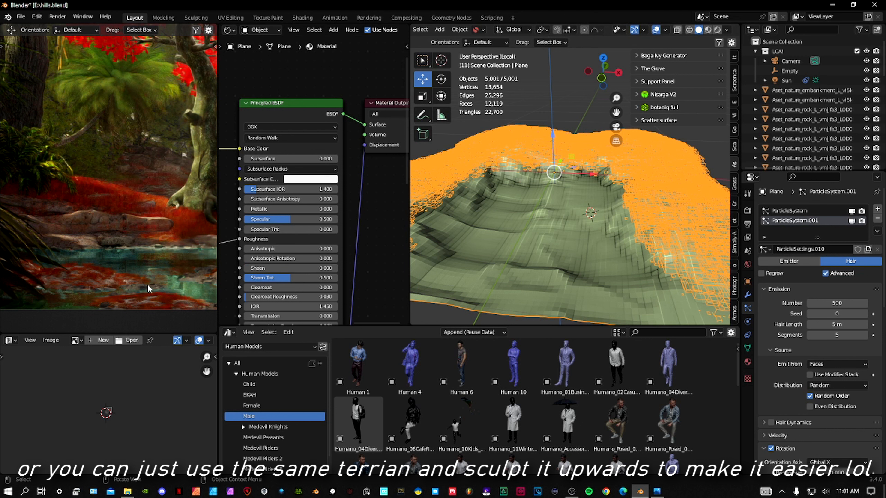
mouse_move(149, 284)
middle_mouse_down("shift")
mouse_move(148, 234)
mouse_move(130, 255)
mouse_move(99, 223)
middle_mouse_up("shift")
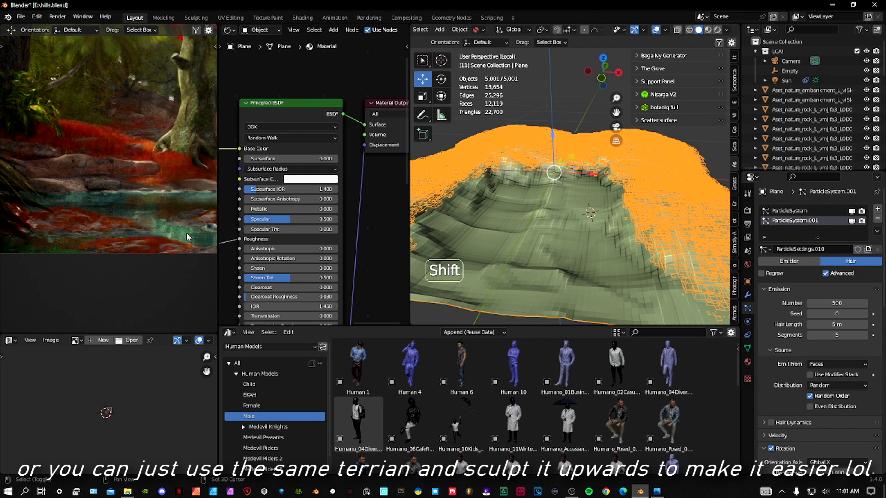
middle_click_drag(186, 233, 83, 243, "shift")
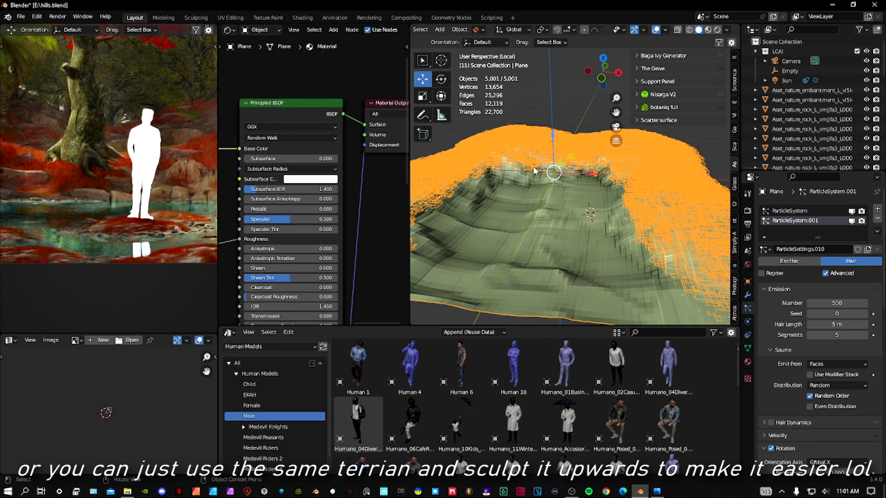
middle_click_drag(159, 210, 131, 213, "shift")
middle_click_drag(149, 251, 137, 246, "shift")
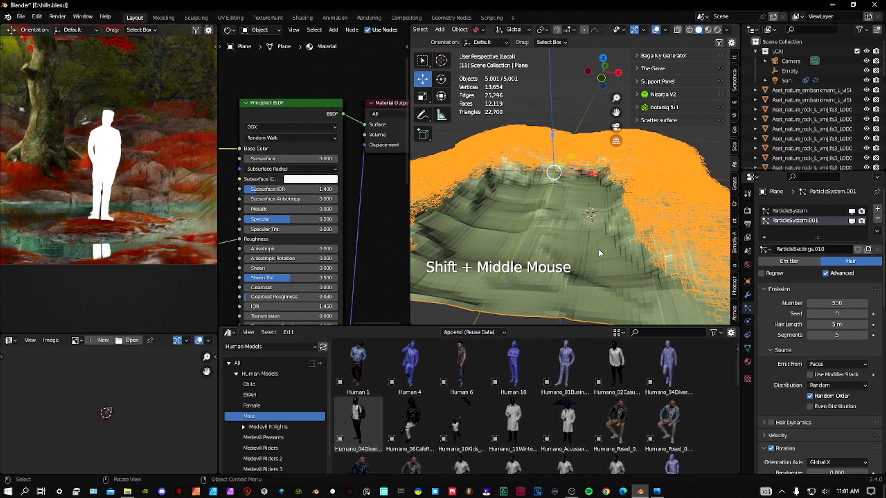
key("KP_Divide")
- Isolate the smaller particle-covered plane beside the palm, compare its surface with the pond bank in the render, and restore the full scene
middle_click_drag(579, 236, 562, 237, "shift")
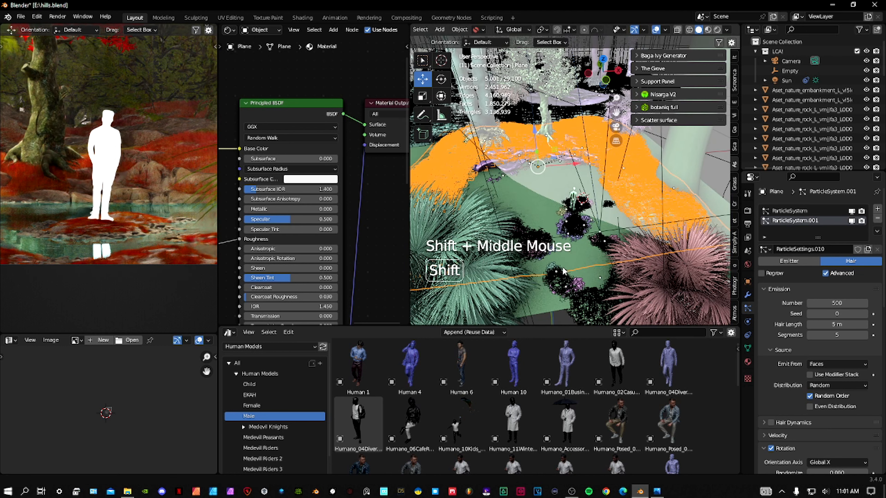
scroll(562, 238, "up", 2)
scroll(533, 239, "up", 1)
left_click(518, 236)
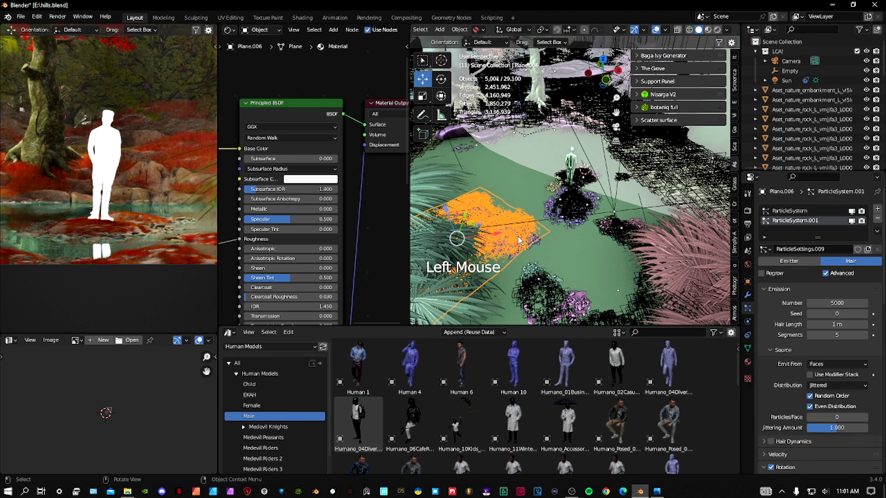
key("KP_Divide")
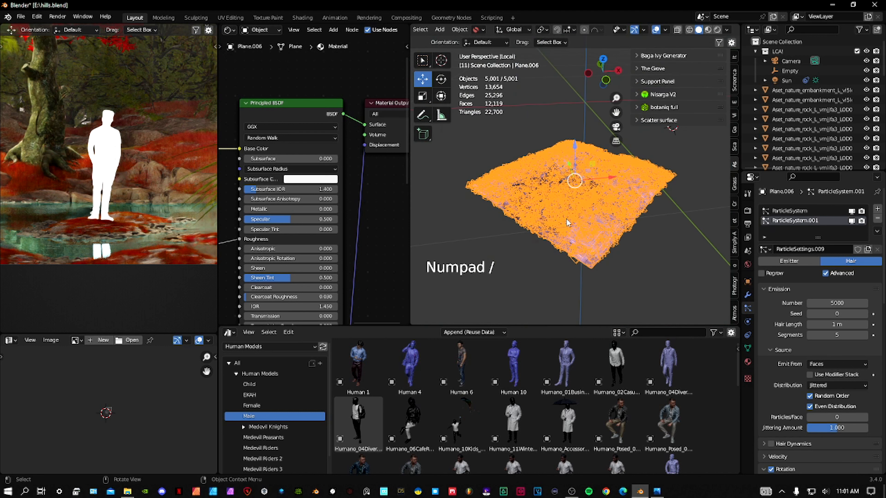
middle_click_drag(567, 219, 608, 203)
scroll(609, 203, "up", 2)
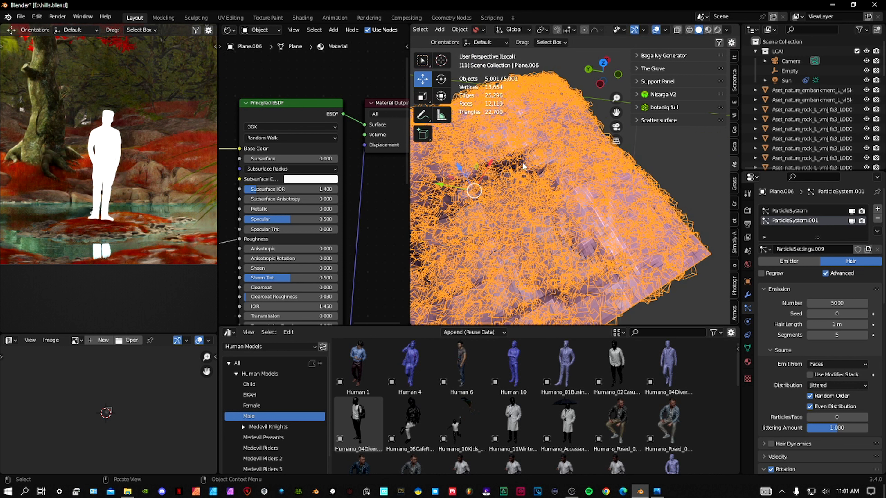
middle_click_drag(543, 198, 504, 160)
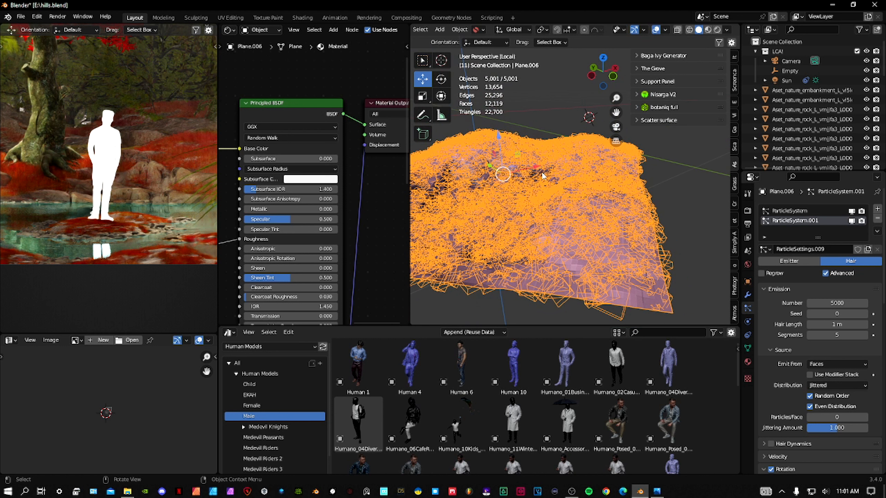
middle_click_drag(93, 227, 125, 234, "shift")
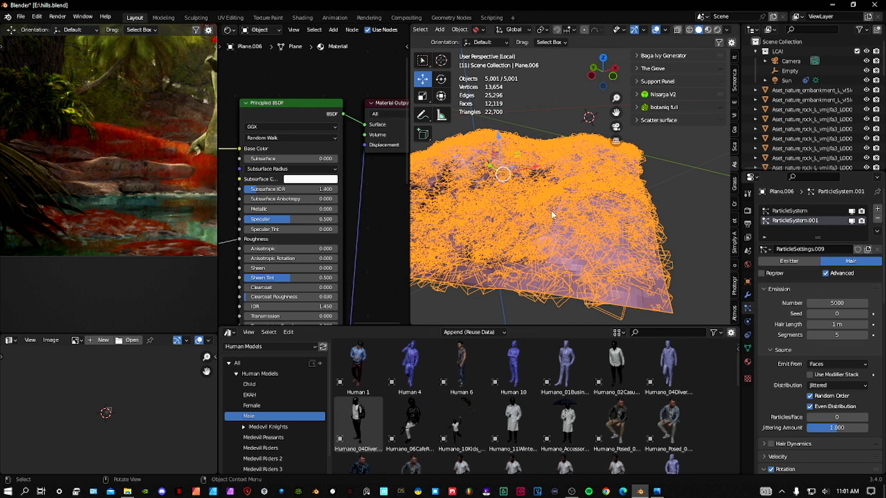
key("KP_Divide")
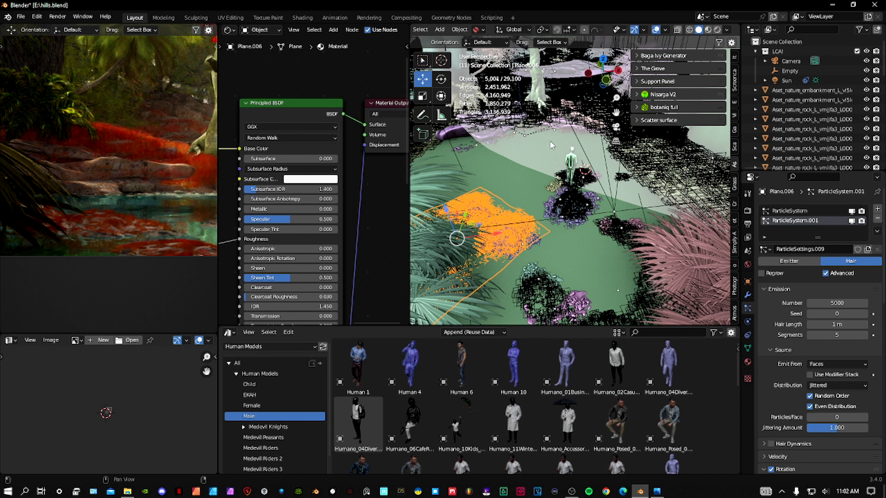
- Examine the rock and leaf mound in front of the standing figure in both the render and the 3D scene
middle_click_drag(165, 191, 69, 209, "shift")
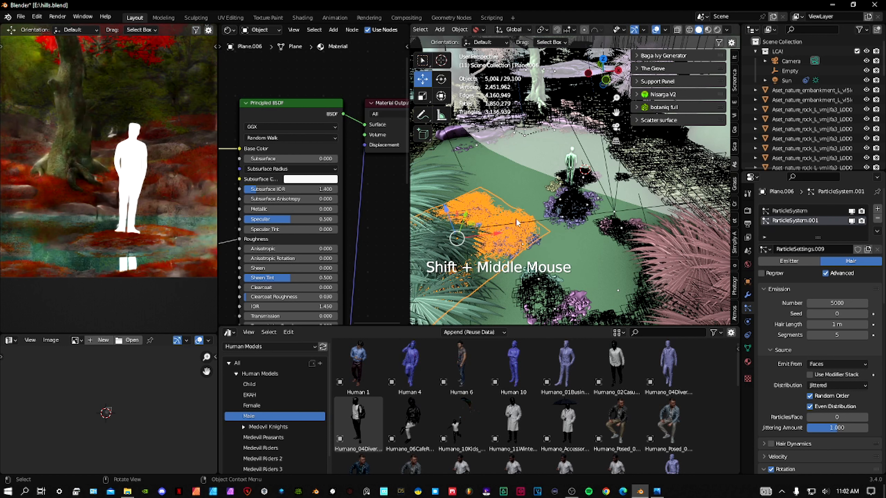
middle_click_drag(517, 222, 549, 228, "shift")
scroll(543, 243, "up", 2, "shift")
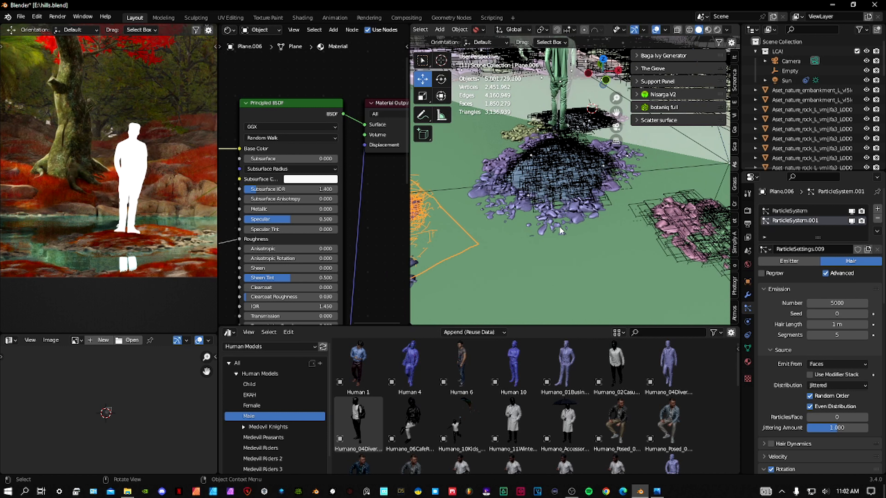
middle_click_drag(573, 227, 530, 231, "shift")
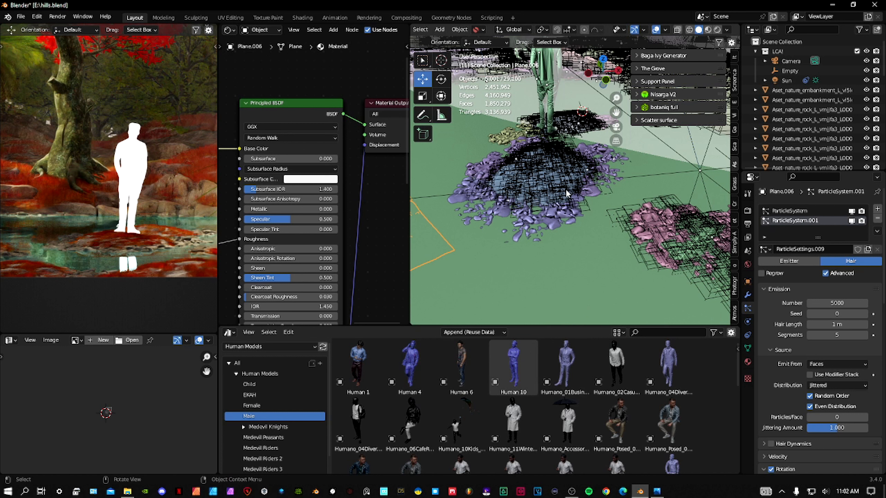
- Isolate the rock-covered ground mesh in front of the standing figure and inspect its shape
middle_click_drag(563, 224, 575, 222, "shift")
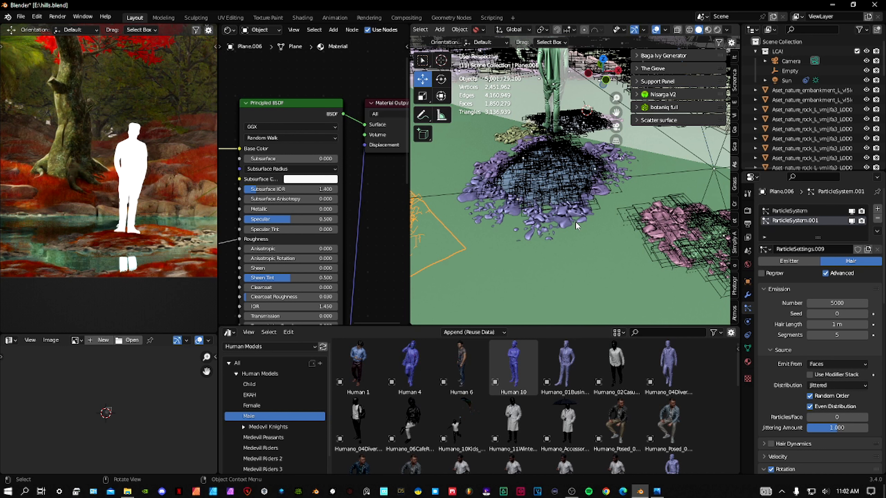
middle_click_drag(555, 205, 530, 228, "shift")
left_click(529, 213)
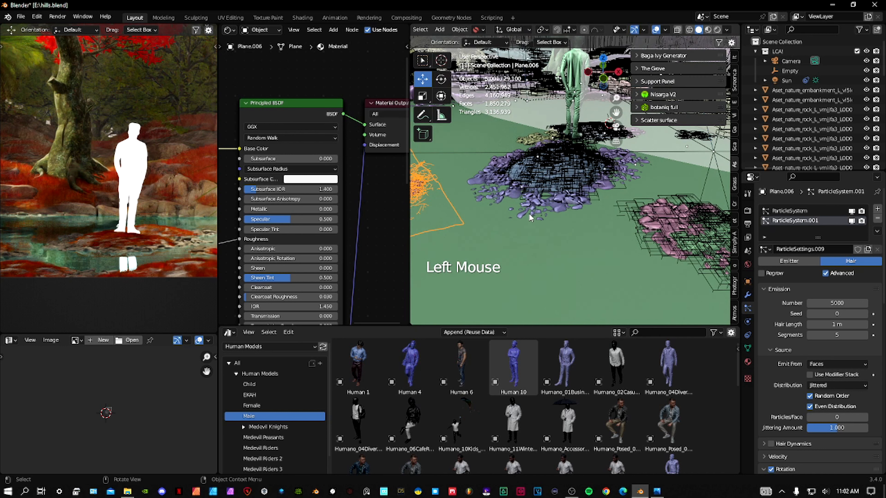
left_click(530, 211)
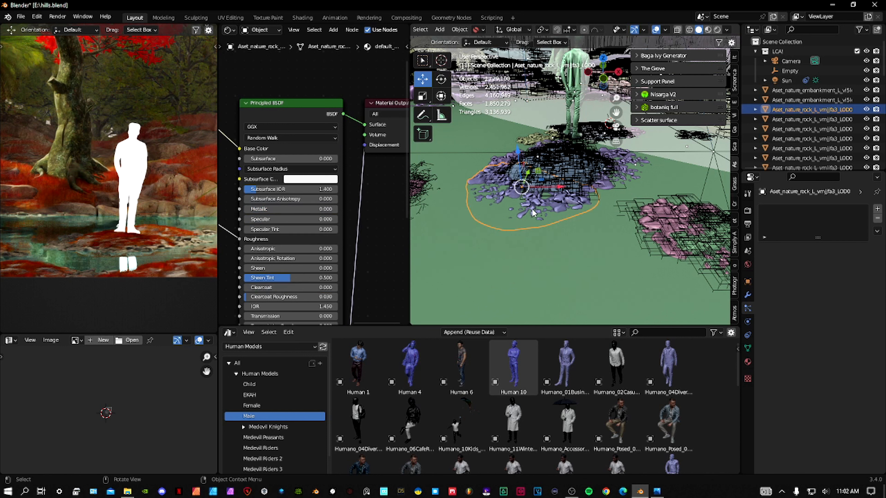
key("KP_Divide")
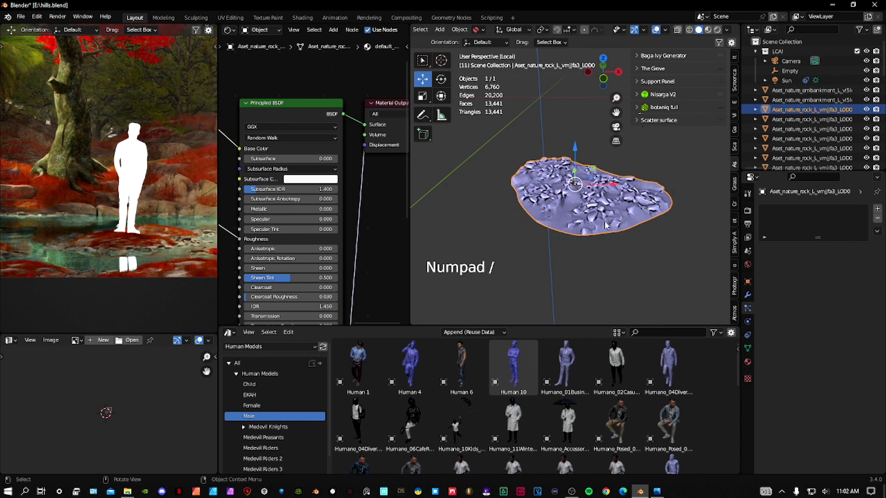
middle_click_drag(604, 221, 557, 215)
- Examine the rocky ground at the figure's feet and the shoreline below the red tree in the render
middle_click_drag(196, 255, 144, 223, "shift")
scroll(144, 223, "up", 2)
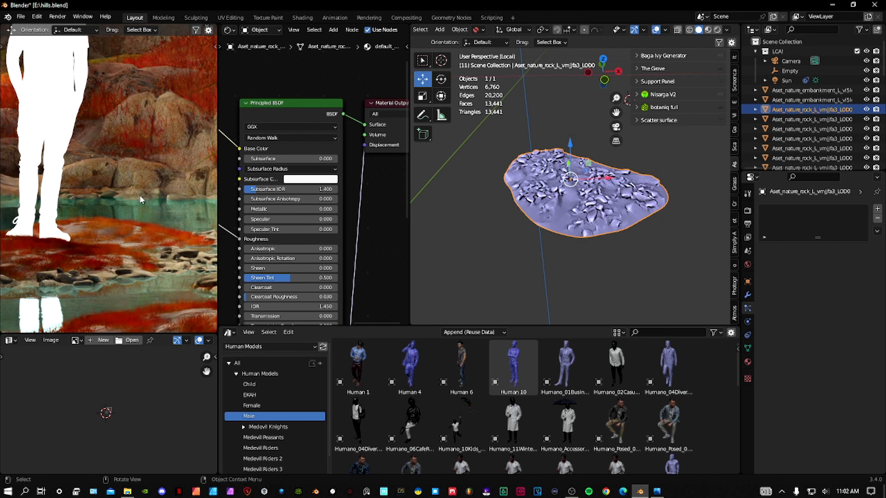
scroll(144, 296, "down", 1)
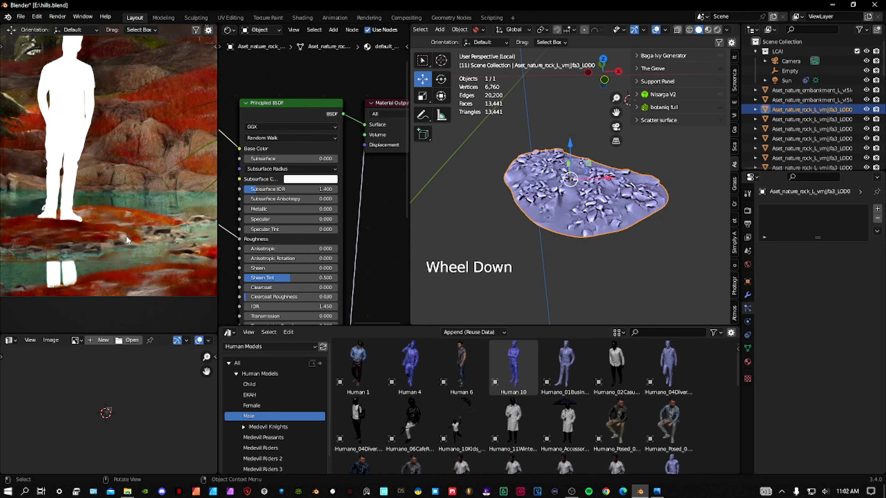
scroll(159, 226, "up", 2)
middle_click_drag(73, 200, 143, 212, "shift")
middle_click_drag(72, 218, 153, 223, "shift")
middle_click_drag(72, 218, 158, 250, "shift")
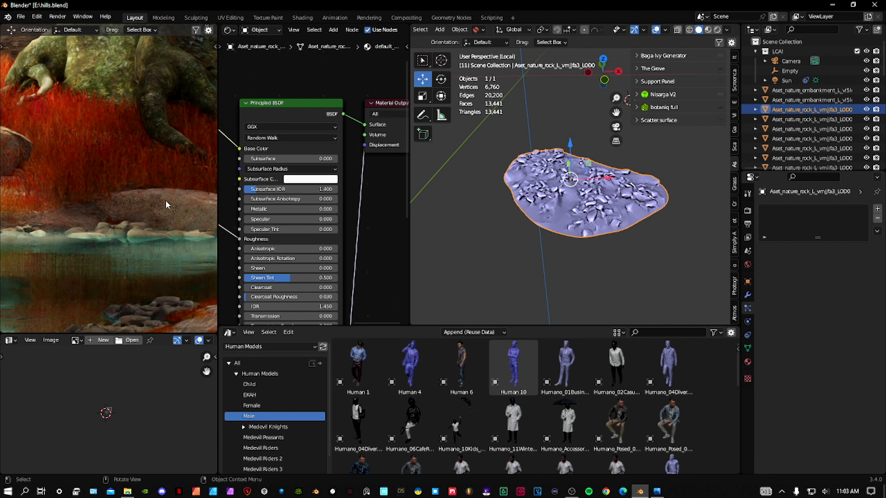
- Examine the bank rocks and red grass farther along the pond in the render, and restore the full 3D scene
scroll(167, 201, "down", 2)
middle_click_drag(164, 198, 191, 249, "shift")
middle_click_drag(136, 250, 128, 228, "shift")
scroll(138, 235, "up", 1)
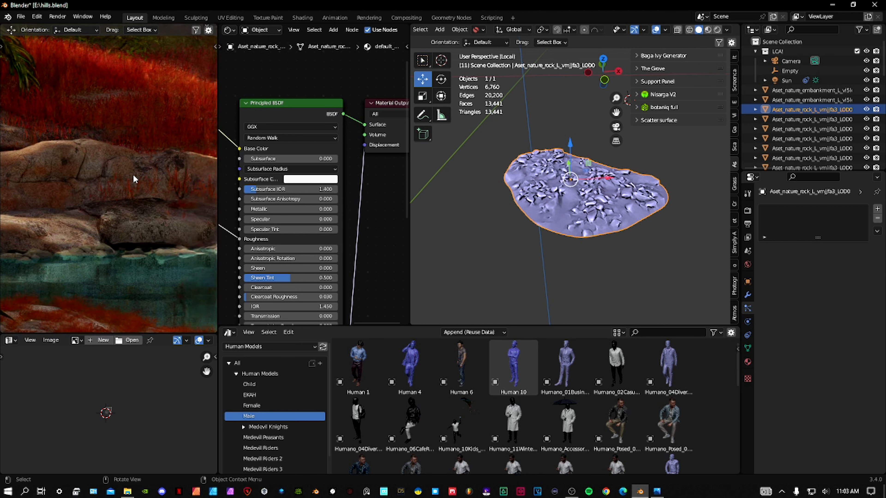
scroll(167, 134, "down", 2, "shift")
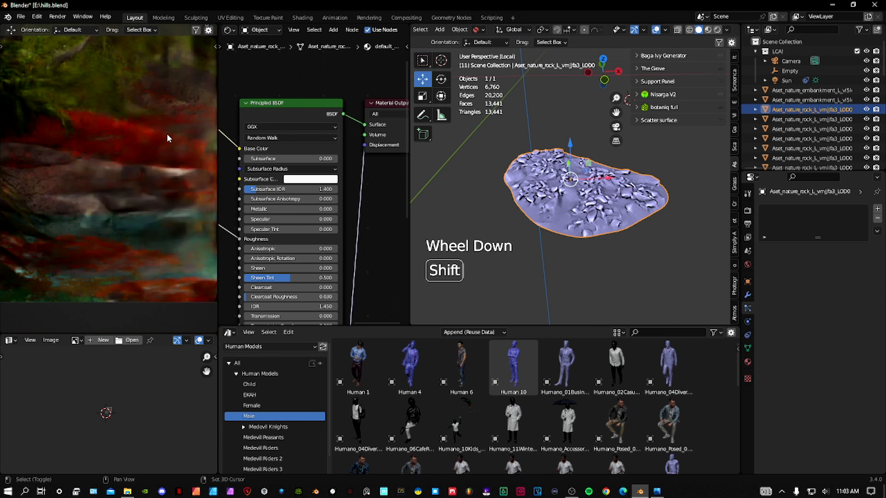
middle_click_drag(176, 158, 132, 195, "shift")
scroll(148, 244, "up", 2, "shift")
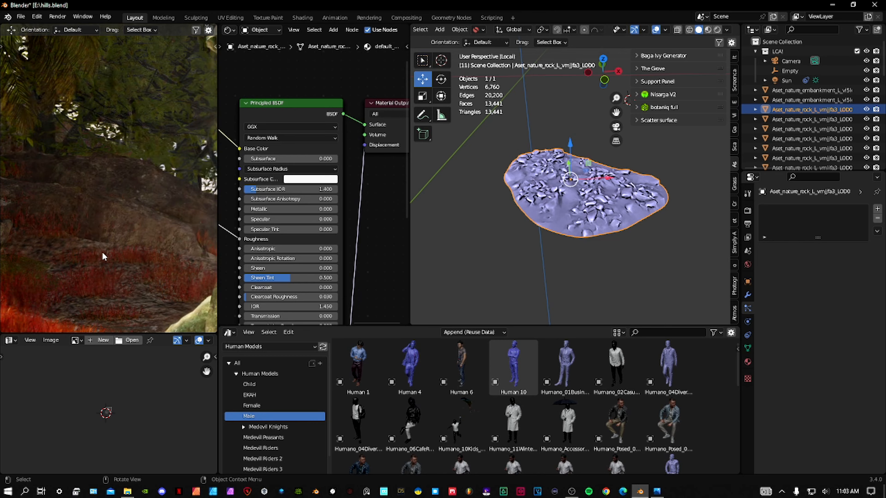
key("KP_Divide")
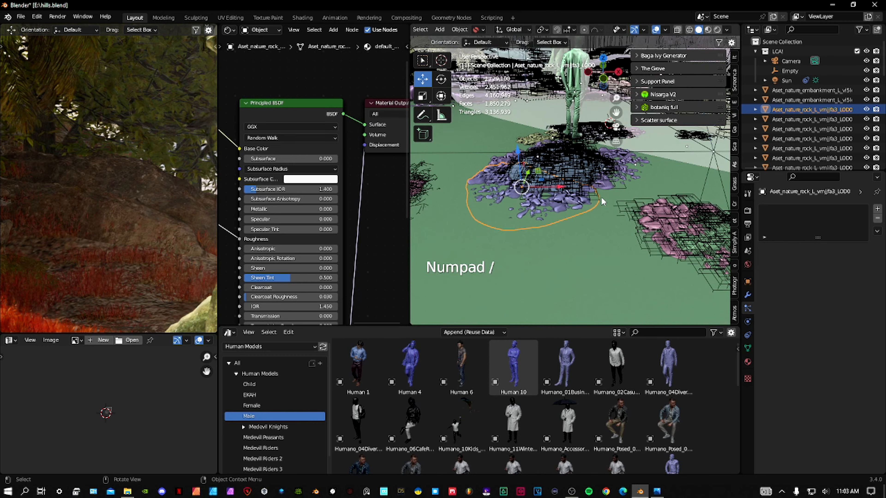
- Isolate the large shoreline rock below the palm and inspect its shape up close
scroll(544, 180, "down", 2)
middle_click_drag(544, 180, 529, 255, "shift")
scroll(557, 222, "up", 2)
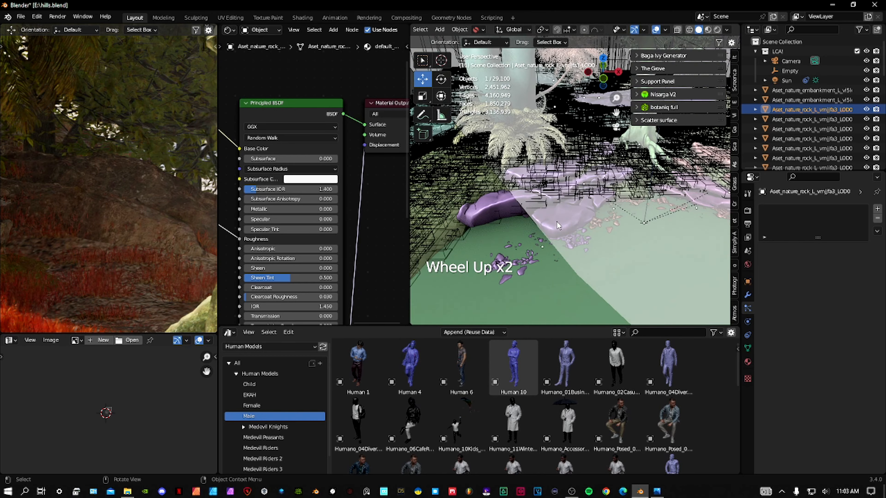
middle_click_drag(557, 222, 519, 195, "shift")
scroll(498, 200, "up", 2)
left_click(496, 202)
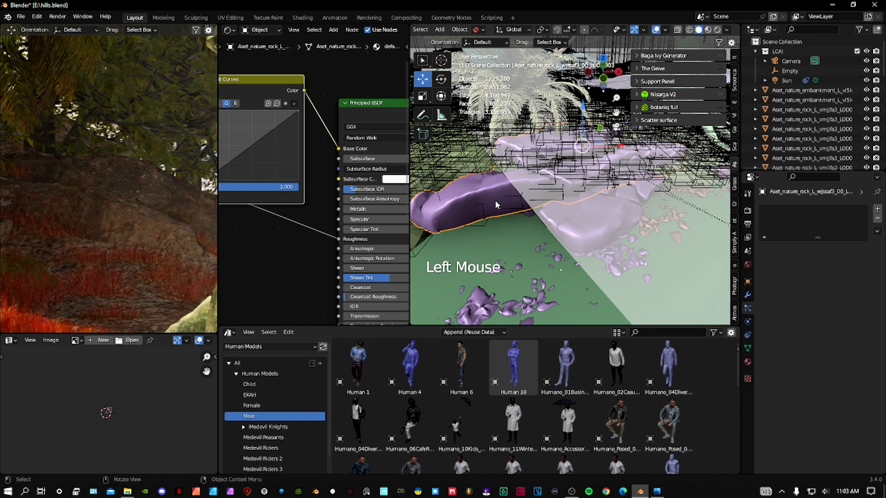
key("KP_Divide")
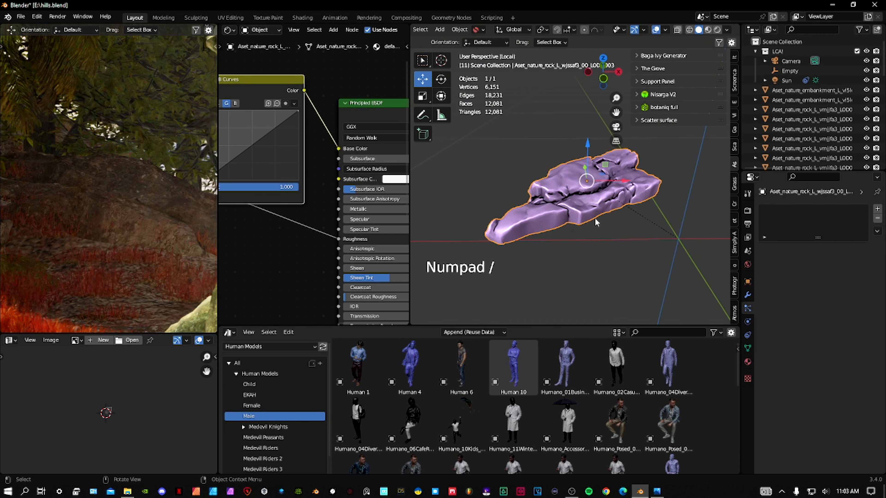
middle_click_drag(595, 222, 630, 244)
scroll(629, 244, "up", 2)
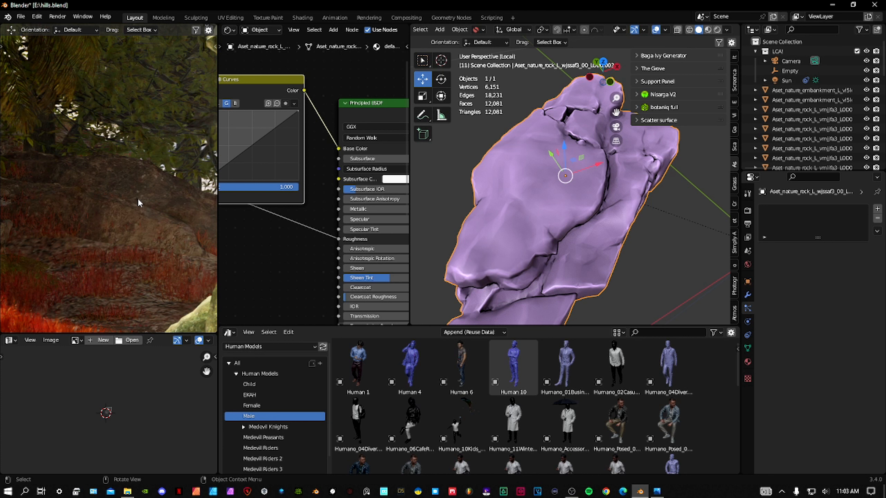
- Isolate the same shoreline rock in the render view and inspect its surface texture from close range and another angle
key("KP_Divide")
middle_click_drag(141, 203, 153, 266)
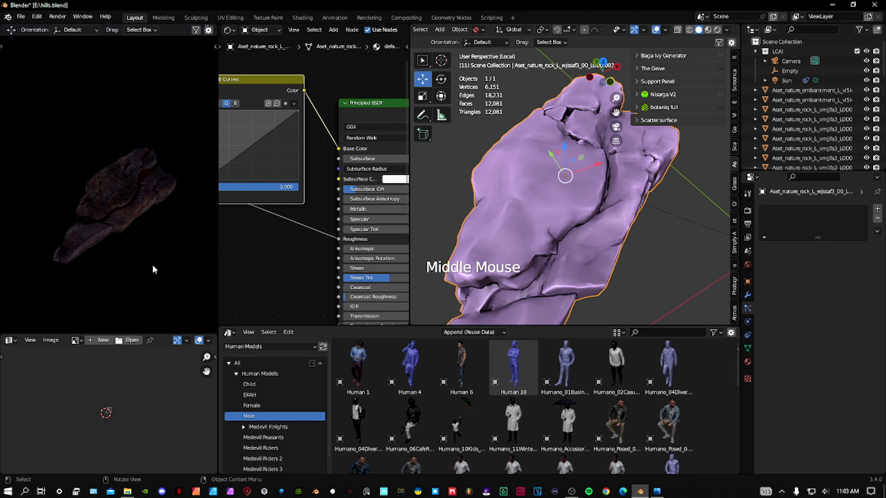
scroll(146, 233, "up", 4)
scroll(146, 232, "up", 1)
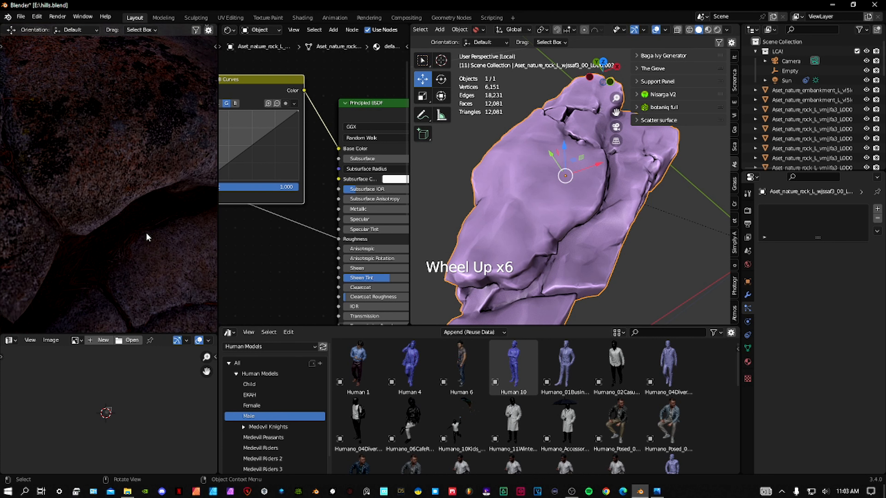
scroll(147, 233, "down", 4)
middle_click_drag(144, 234, 139, 207)
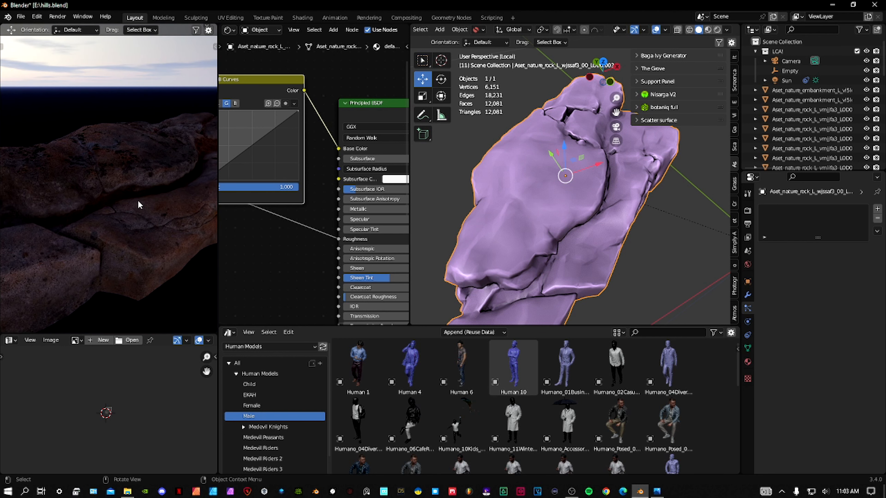
- Bring back the full scene in both the render and the 3D view and frame the whole rendered image
key("KP_Divide")
key("KP_Divide")
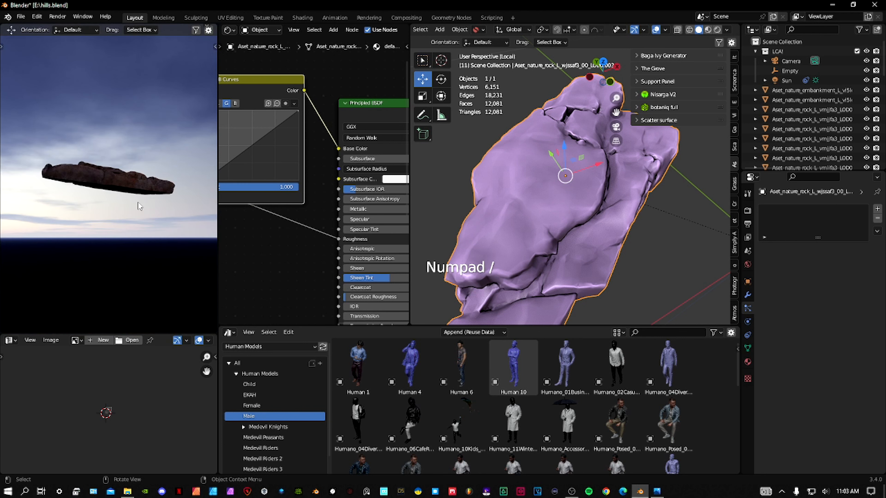
scroll(138, 201, "down", 4)
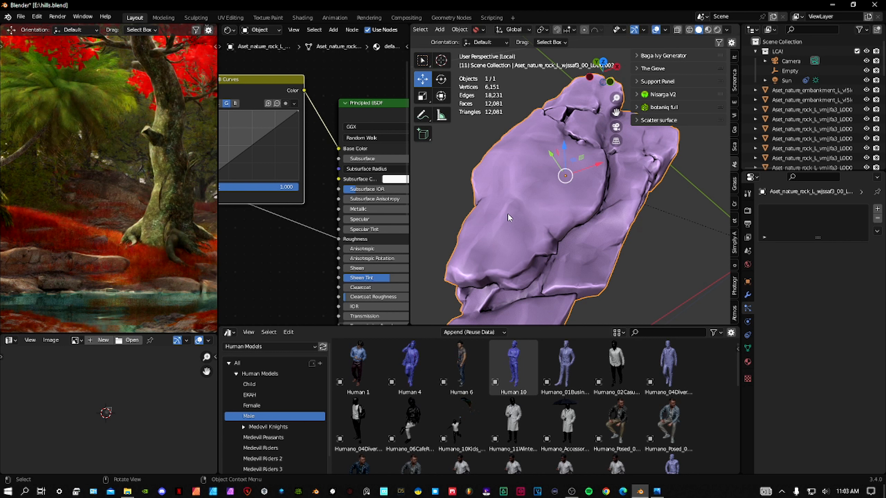
scroll(100, 212, "down", 3)
middle_click_drag(99, 208, 85, 272, "shift")
scroll(97, 255, "down", 1)
key("KP_Divide")
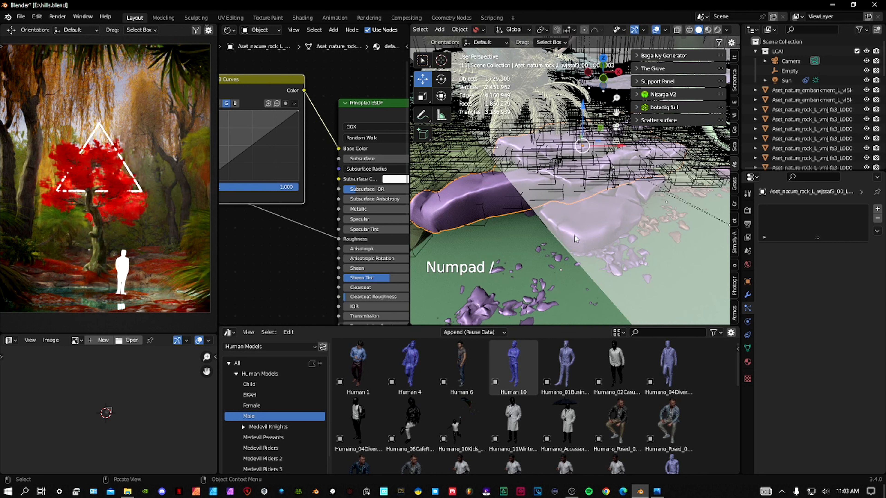
- Open botaniq's Spawn Asset dialog, set the category to grass, and browse the available grass assets
scroll(579, 245, "down", 3)
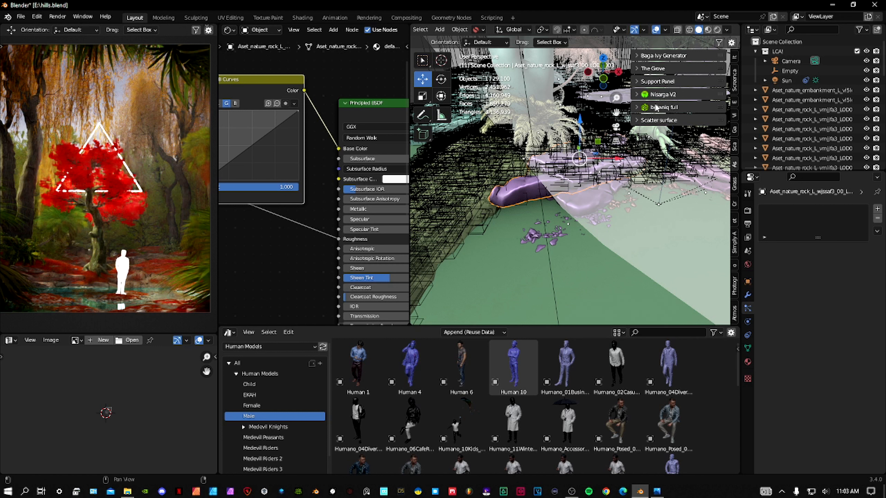
left_click(669, 109)
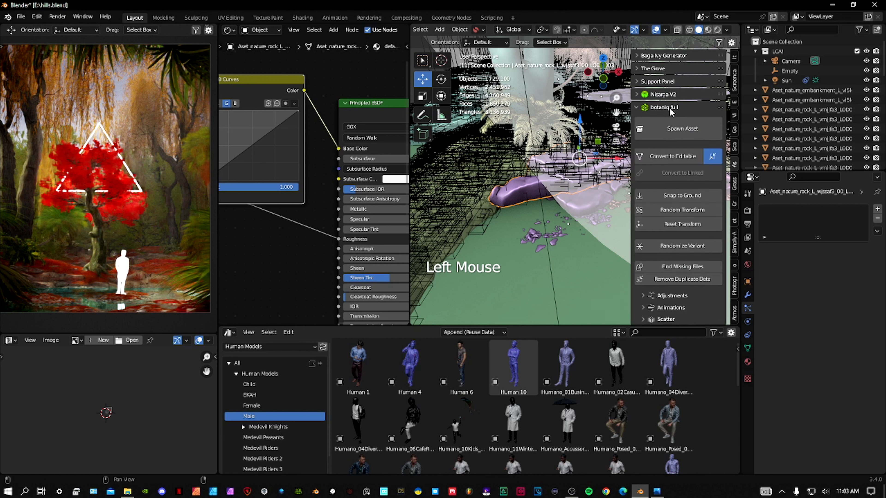
left_click(672, 129)
left_click(667, 171)
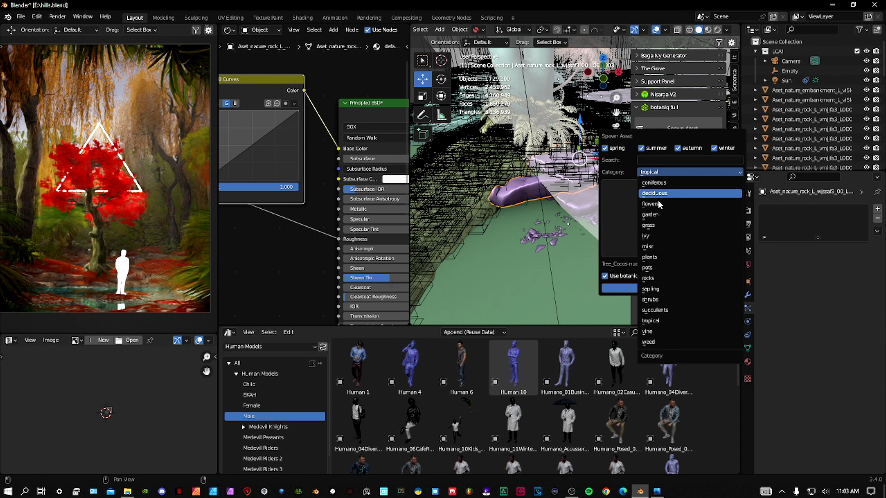
left_click(655, 225)
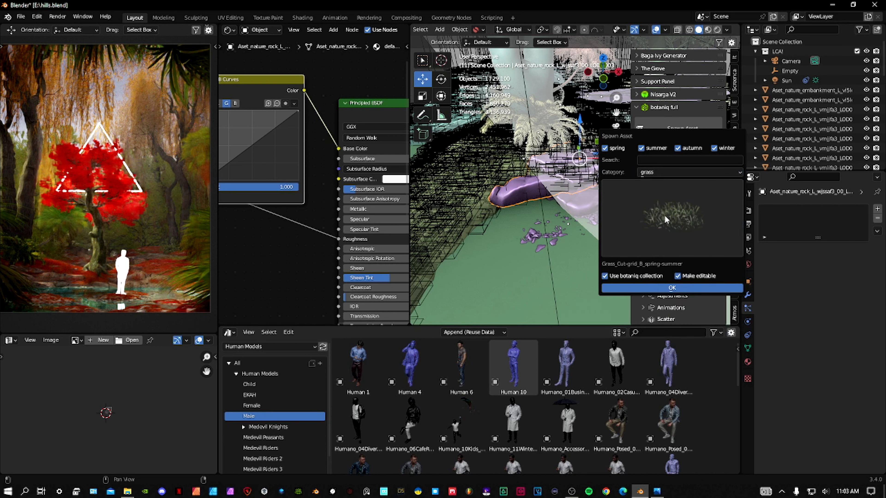
left_click(676, 225)
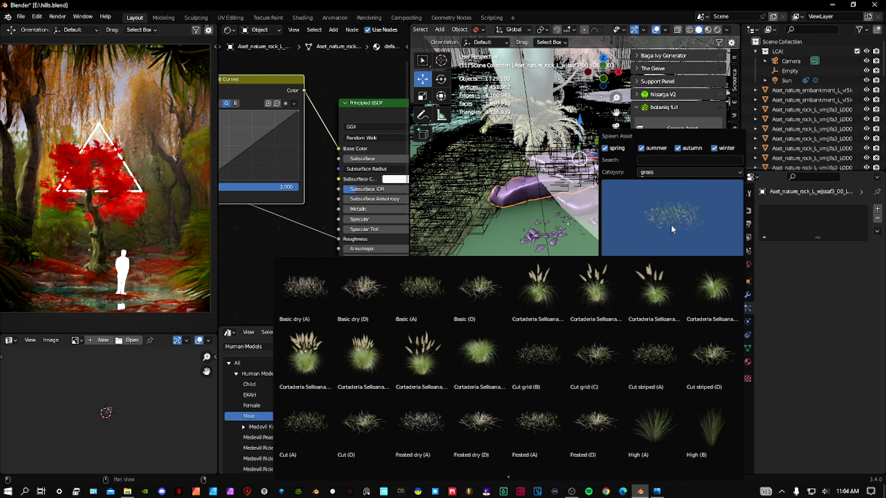
left_click(651, 231)
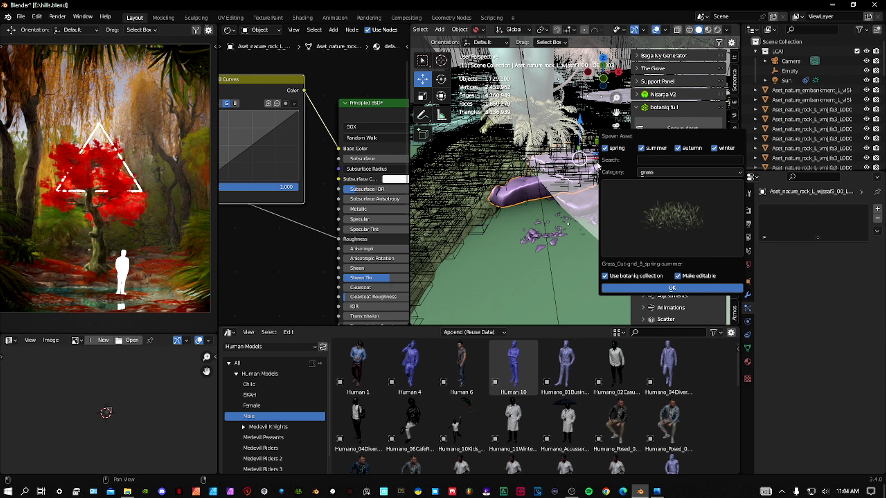
- Select the particle-covered ground plane around the palm, show its interaction modes without switching, and view the terrain from above
left_click(474, 184)
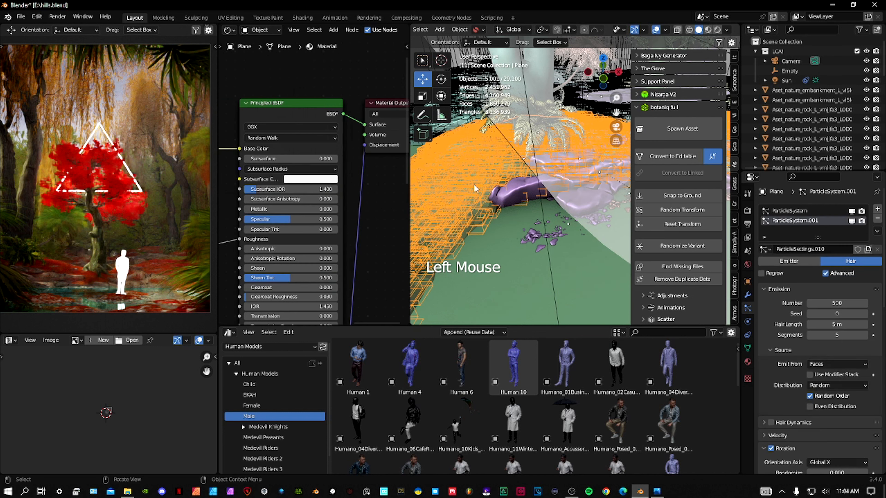
key("ctrl+Tab")
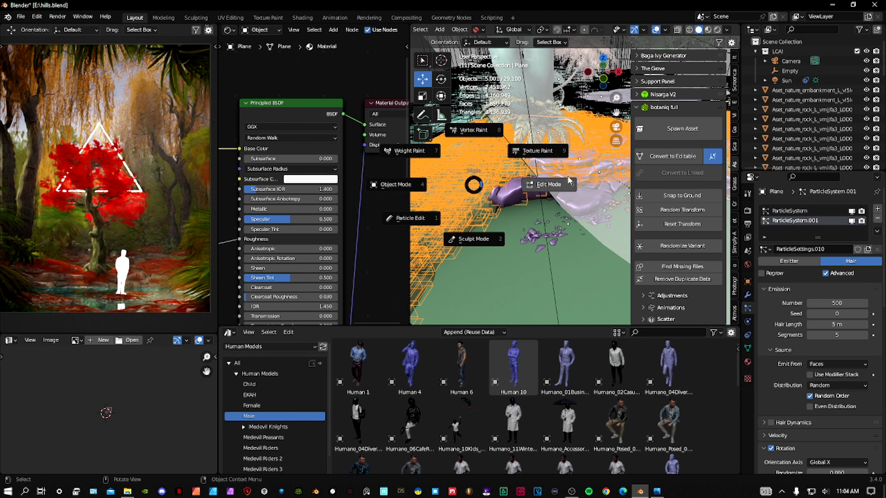
key("Escape")
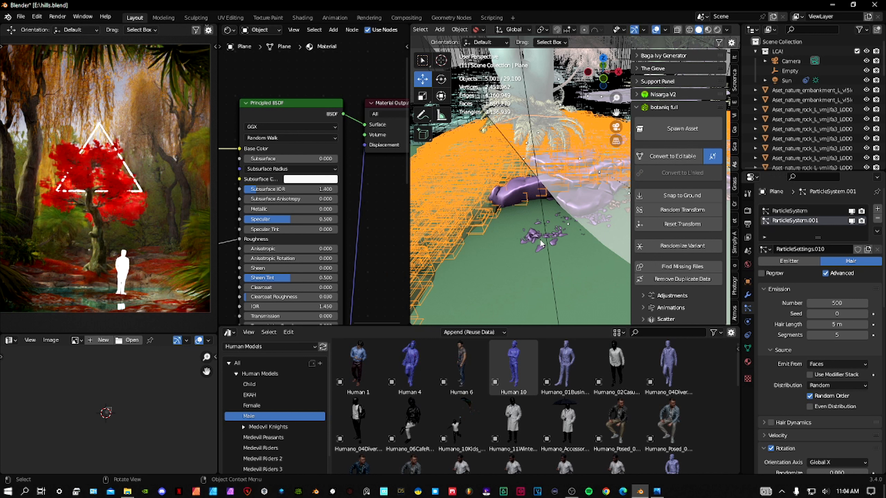
scroll(530, 230, "down", 2)
middle_click_drag(566, 221, 515, 245)
scroll(482, 201, "down", 2)
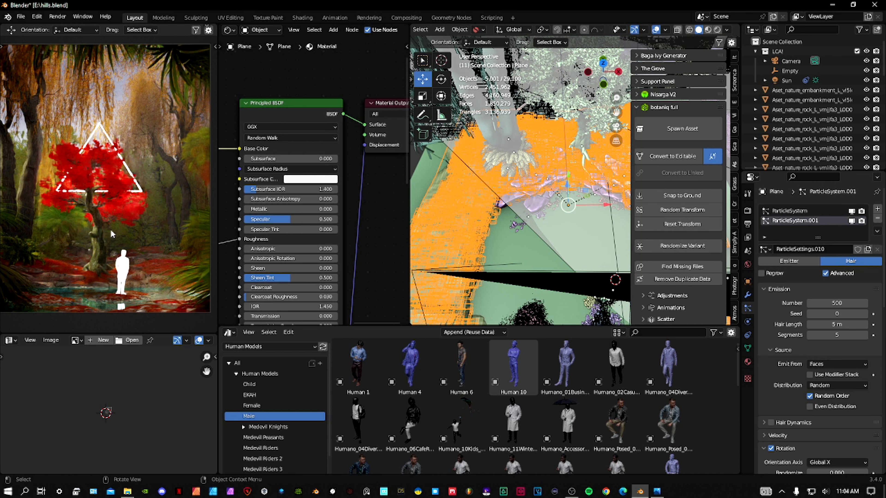
- Review the complete forest composition in the render alongside the selected ground plane in the 3D scene
scroll(129, 238, "down", 4)
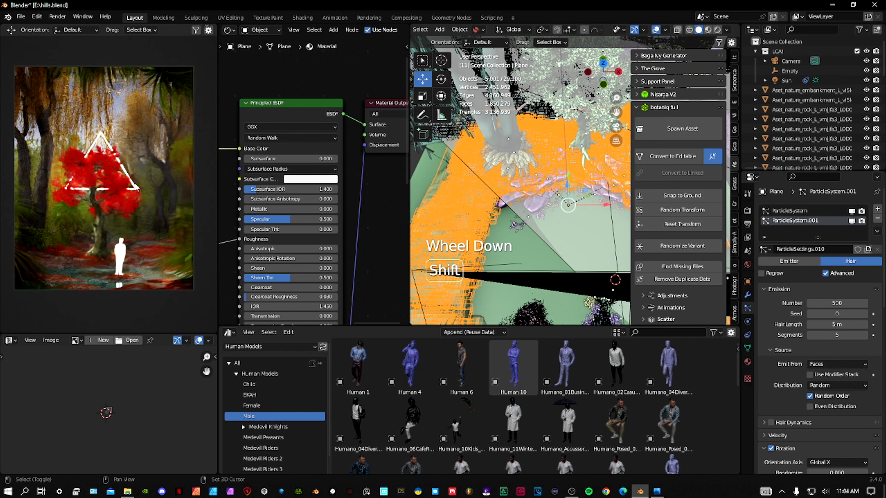
middle_click_drag(129, 238, 129, 198, "shift")
scroll(129, 198, "up", 1)
scroll(532, 239, "down", 3)
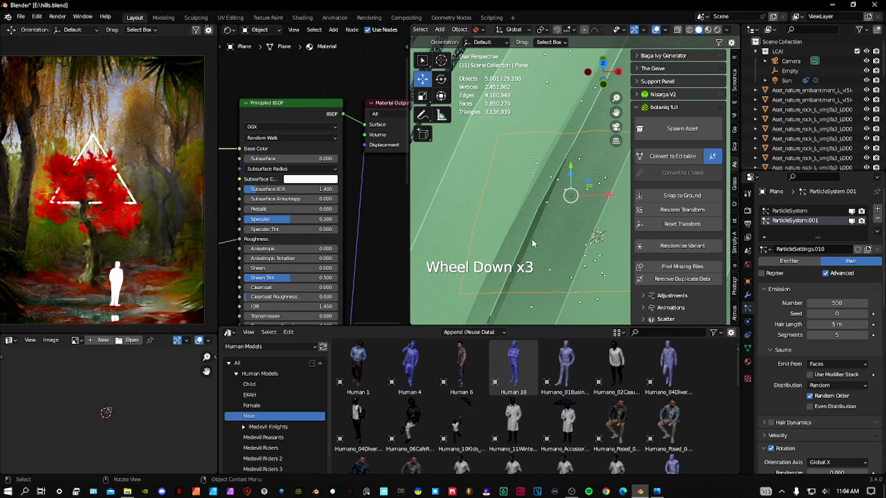
middle_click_drag(532, 239, 539, 225, "shift")
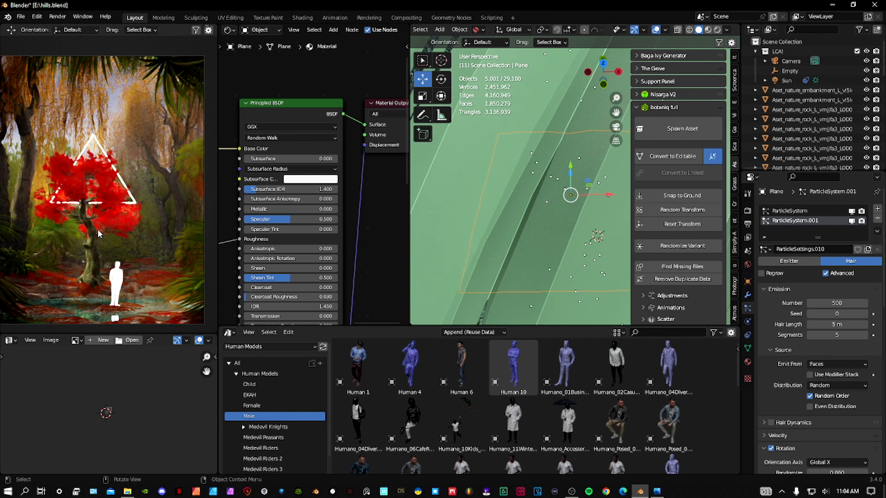
middle_click_drag(47, 261, 111, 257, "shift")
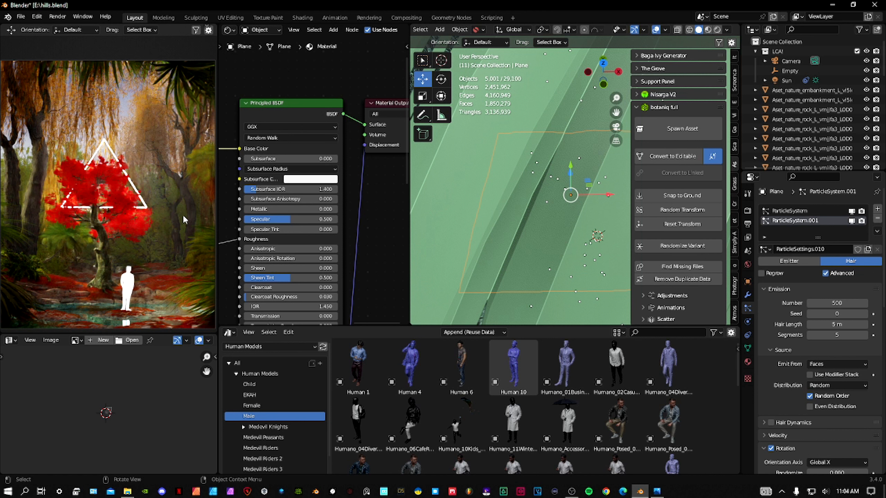
- Select the bounding-box alder tree standing outside the scene and set its viewport display to Textured
scroll(522, 140, "down", 2)
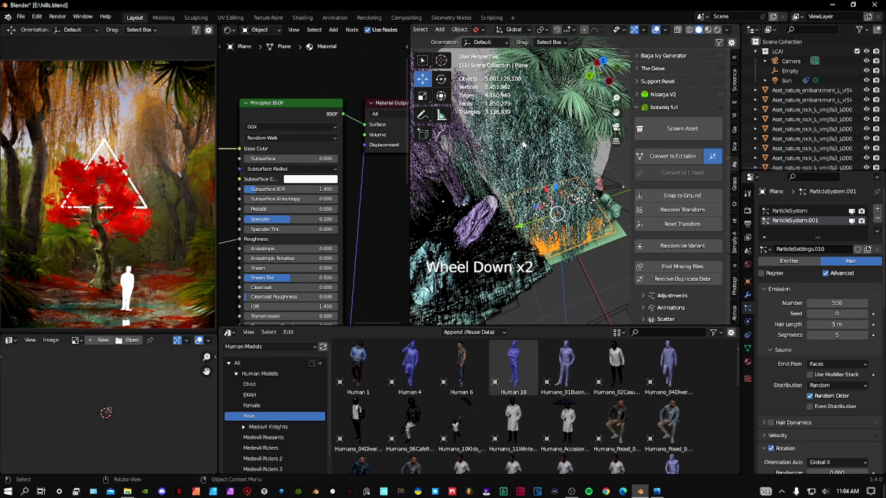
middle_click_drag(522, 140, 495, 193, "shift")
scroll(521, 142, "down", 1)
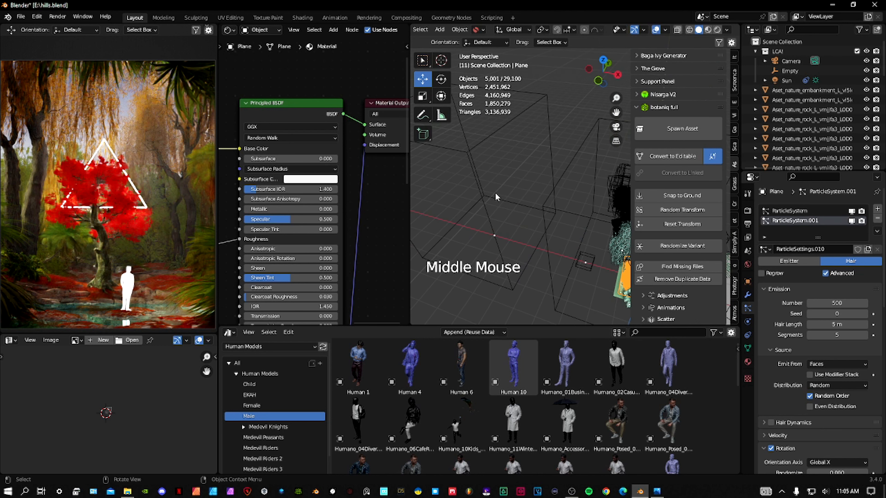
left_click(500, 246)
middle_click_drag(576, 254, 561, 253, "shift")
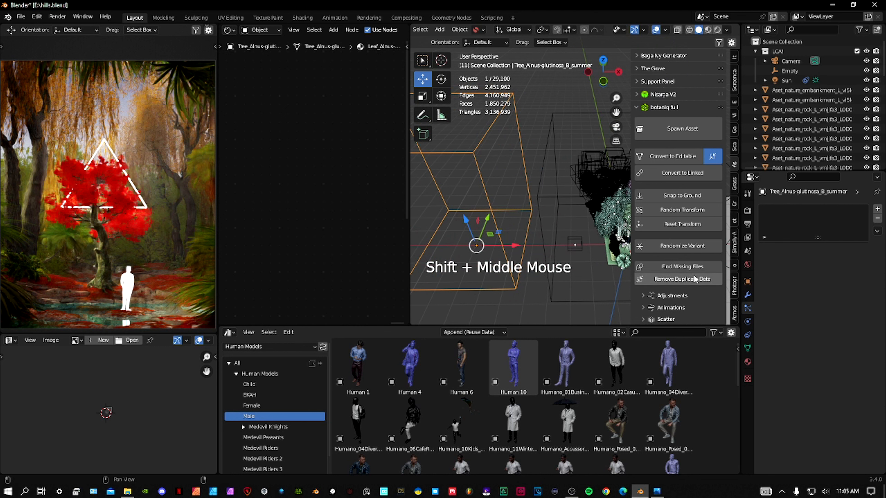
left_click(748, 282)
scroll(813, 349, "down", 3)
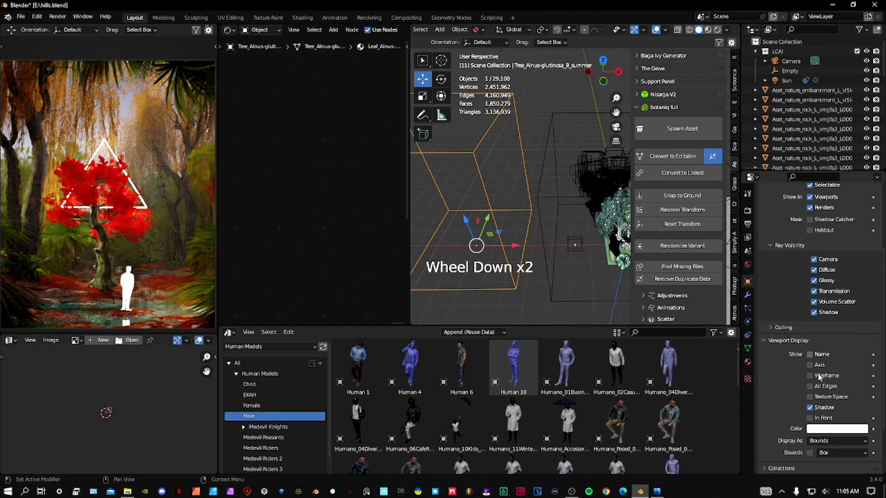
left_click(824, 405)
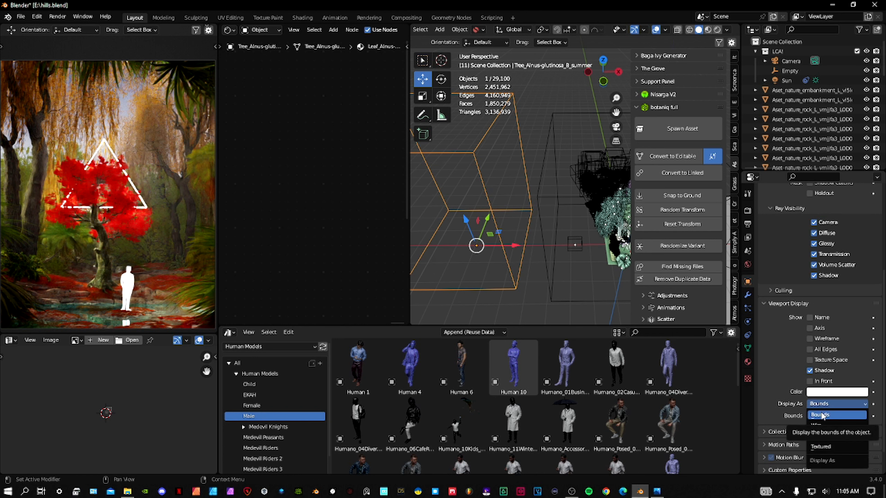
left_click(821, 447)
middle_click_drag(513, 240, 546, 279)
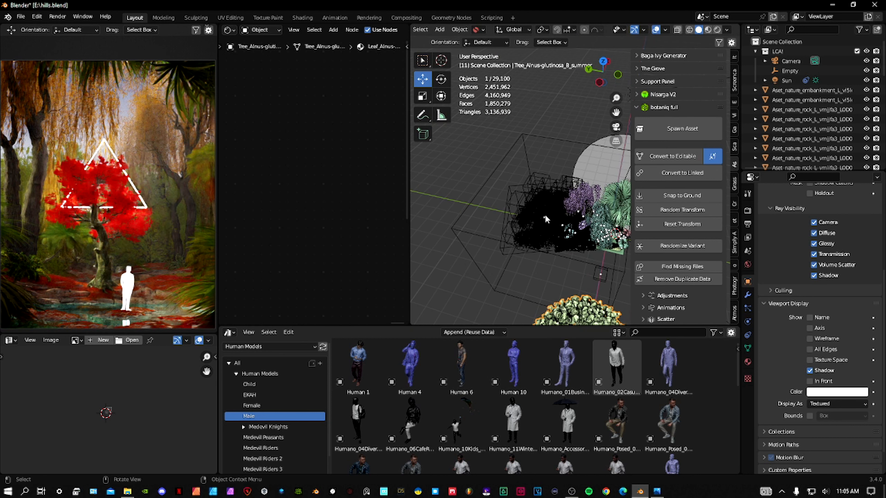
- Set the alder tree's viewport display back to Bounds
middle_click_drag(545, 215, 513, 196)
left_click(830, 405)
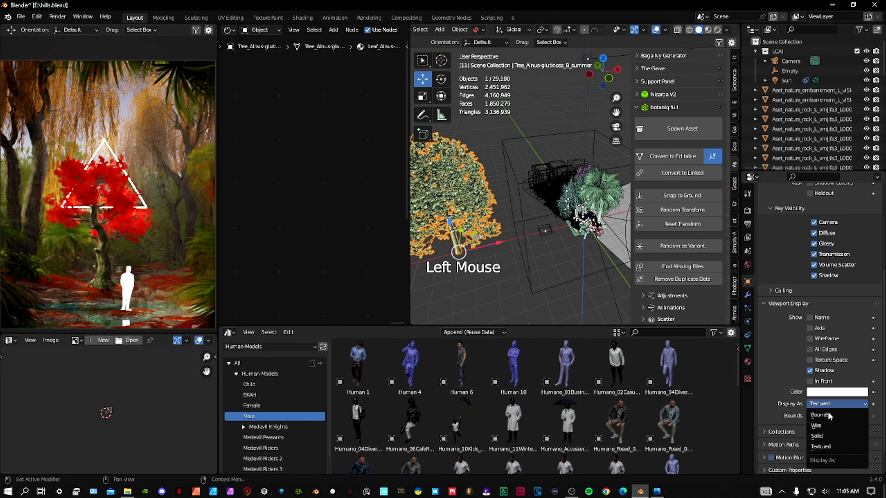
left_click(825, 417)
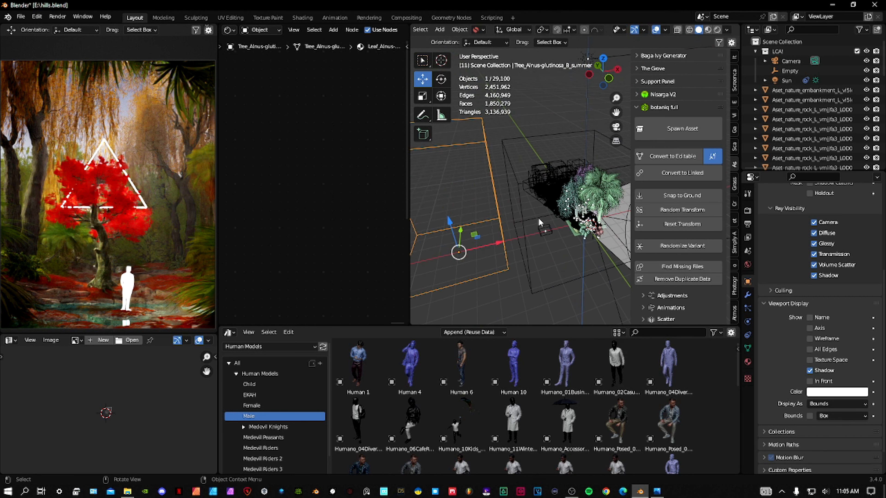
- Select the flat water plane beneath the terrain, isolate it in local view and look at it from above
middle_click_drag(538, 218, 522, 271)
scroll(567, 190, "up", 3, "shift")
scroll(567, 190, "up", 2)
scroll(570, 199, "up", 2)
left_click(511, 278)
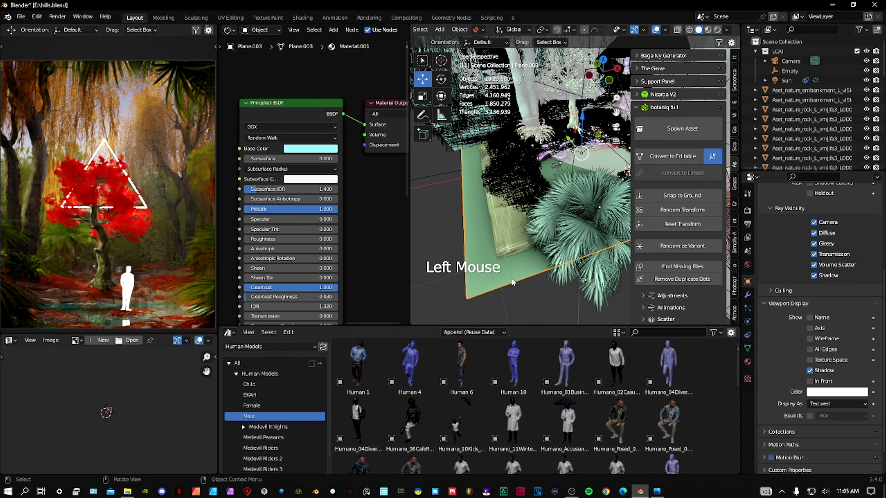
key("KP_Divide")
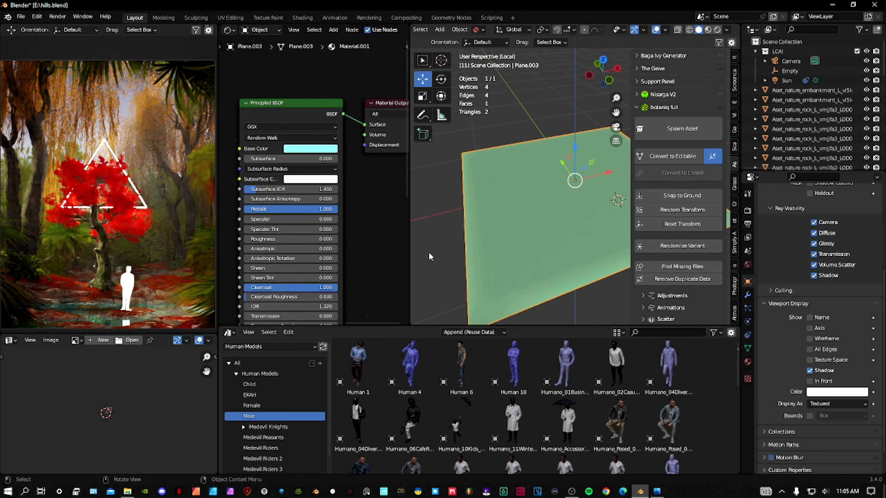
scroll(568, 213, "down", 2)
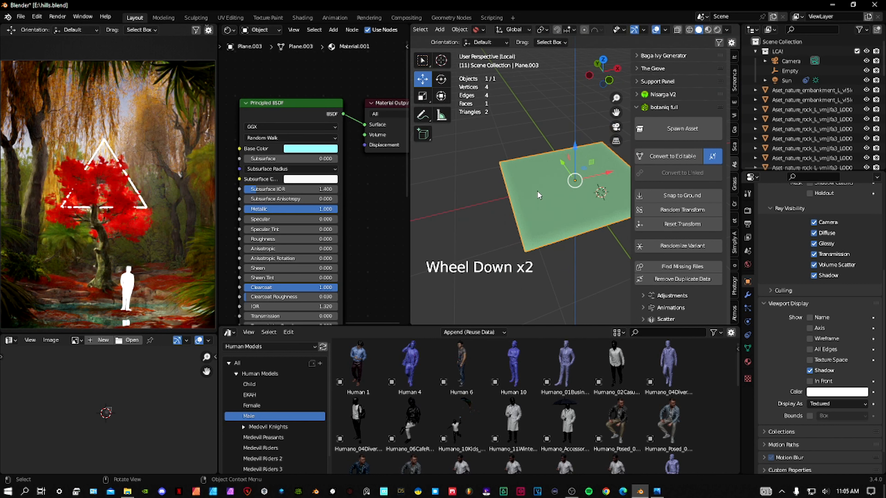
middle_click_drag(557, 208, 530, 223)
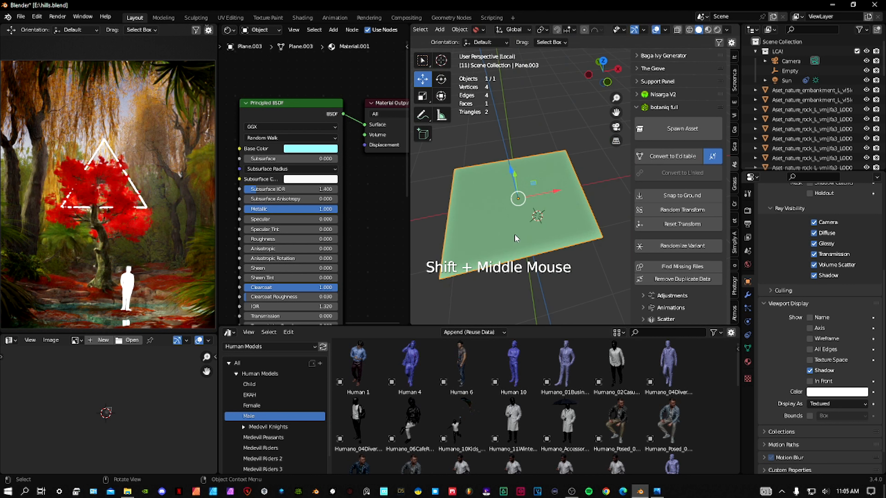
- Examine the pond water and its reflections at the foot of the red tree up close in the render
middle_click_drag(274, 257, 283, 213, "shift")
middle_click_drag(114, 322, 117, 266, "shift")
scroll(122, 228, "up", 1)
key("KP_Divide")
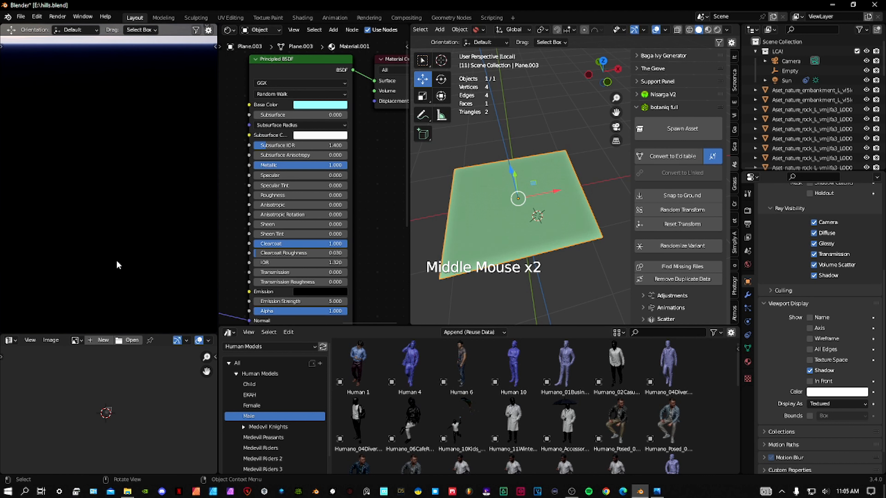
key("KP_Divide")
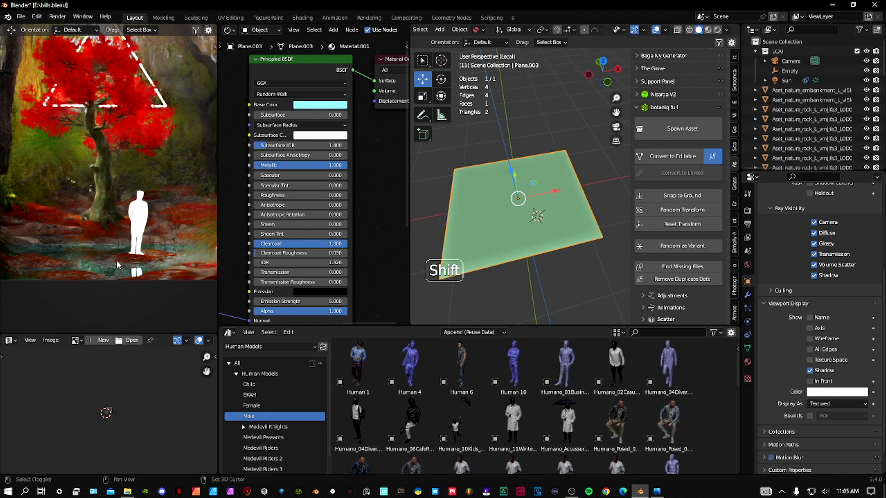
middle_click_drag(117, 262, 115, 207, "shift")
scroll(116, 212, "up", 2)
middle_click_drag(120, 253, 214, 247, "shift")
middle_click_drag(114, 238, 174, 252, "shift")
- Review the water material's Principled BSDF settings and show its base color as a hex code
mouse_move(298, 210)
middle_mouse_down()
mouse_move(332, 209)
mouse_move(321, 188)
mouse_move(330, 198)
mouse_move(263, 231)
mouse_move(307, 226)
middle_mouse_up()
middle_click_drag(307, 225, 303, 176)
middle_click_drag(335, 147, 293, 168)
middle_click_drag(325, 150, 283, 173)
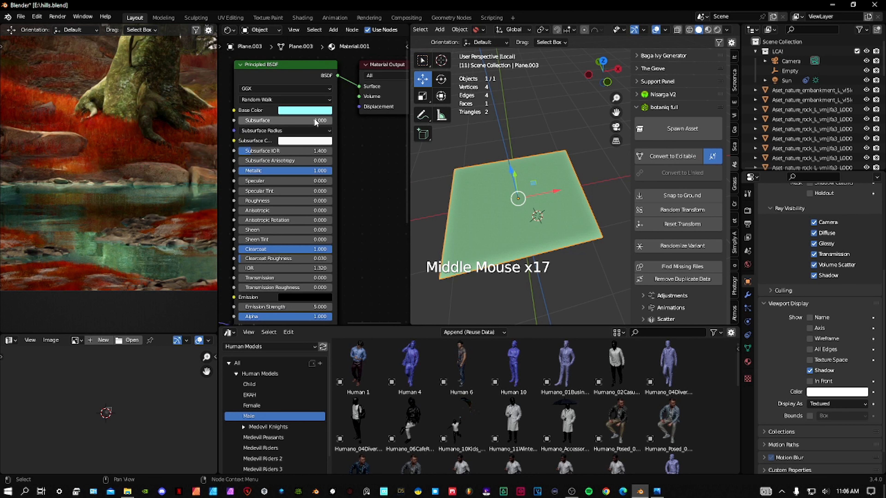
left_click(315, 111)
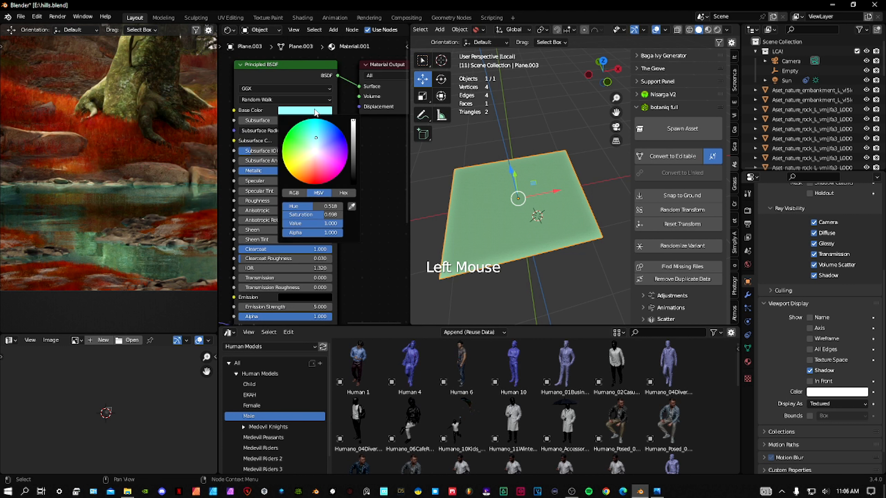
left_click(345, 196)
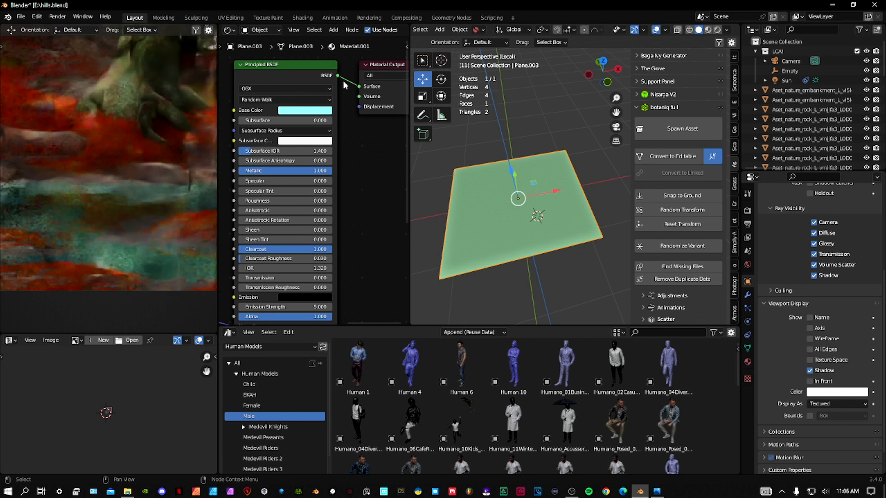
- Examine the Wave Texture and Bump nodes that drive the water material's normal input
scroll(290, 143, "down", 2)
middle_click_drag(269, 185, 286, 172)
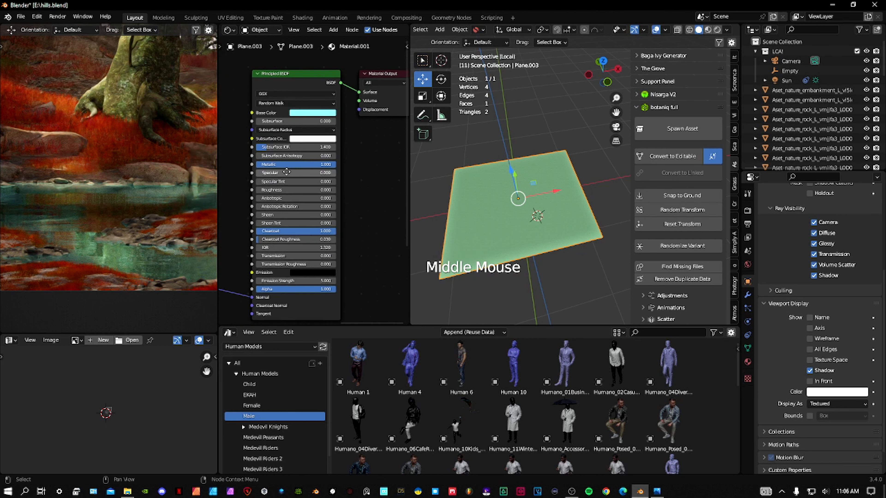
middle_click_drag(241, 269, 309, 229)
scroll(349, 200, "up", 1)
scroll(330, 204, "down", 1)
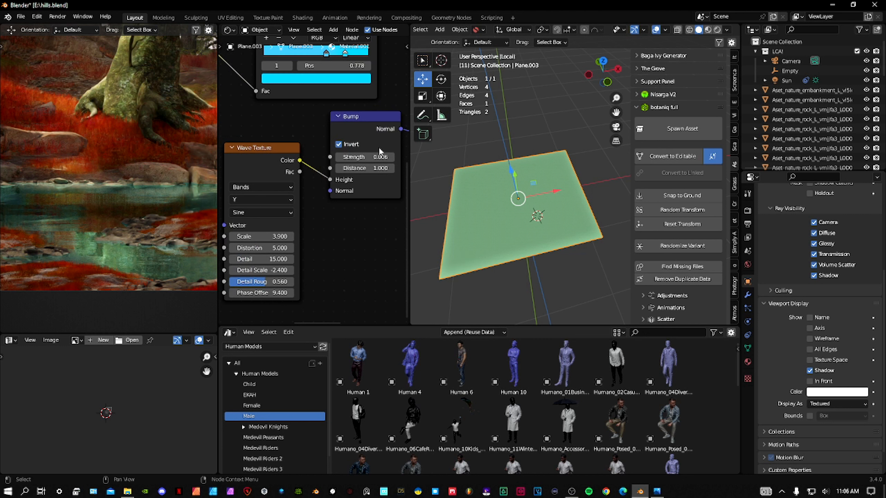
- Connect the color ramp's Color output to the water material's Emission input and check the whole render
middle_click_drag(347, 126, 274, 144)
left_click_drag(269, 144, 344, 242)
scroll(179, 234, "down", 3)
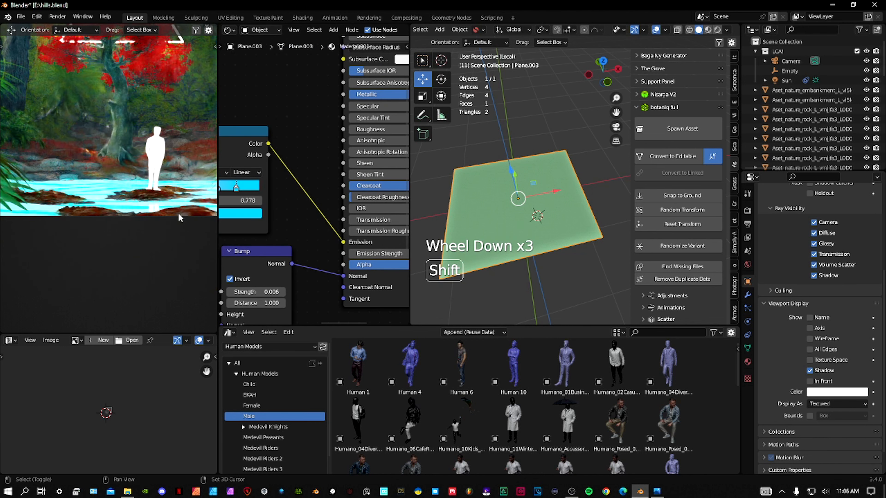
middle_click_drag(179, 214, 92, 282, "shift")
scroll(146, 224, "up", 3)
scroll(145, 224, "down", 3)
scroll(92, 282, "down", 2, "shift")
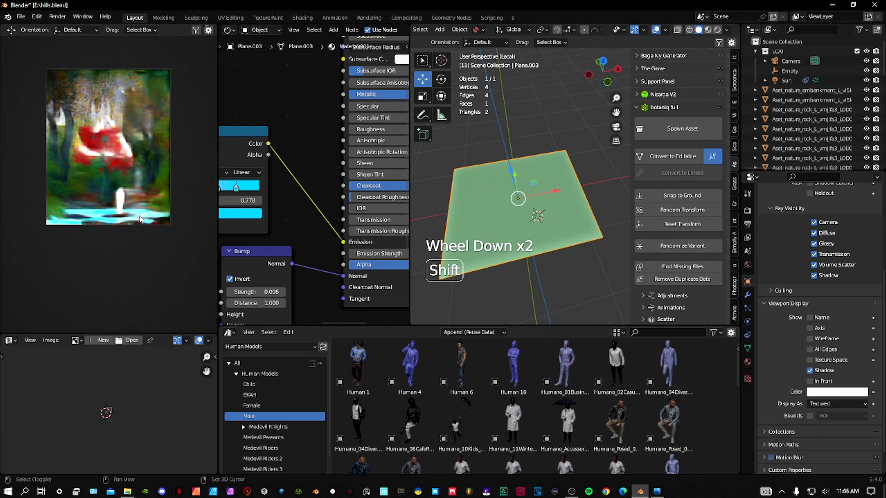
scroll(92, 282, "up", 1)
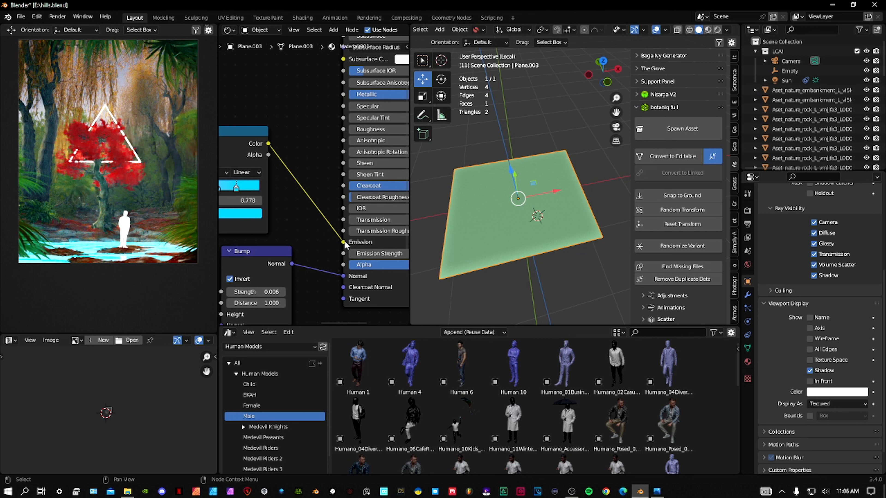
- Disconnect the color ramp from the water material's Emission input and check the pond in the render
left_click_drag(346, 245, 342, 245)
left_click_drag(312, 184, 312, 185)
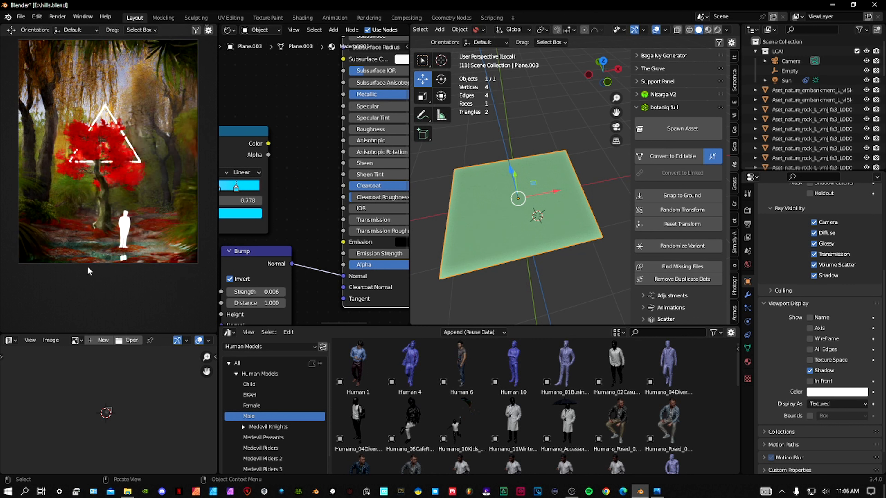
middle_click_drag(146, 223, 125, 209, "shift")
scroll(124, 209, "up", 3)
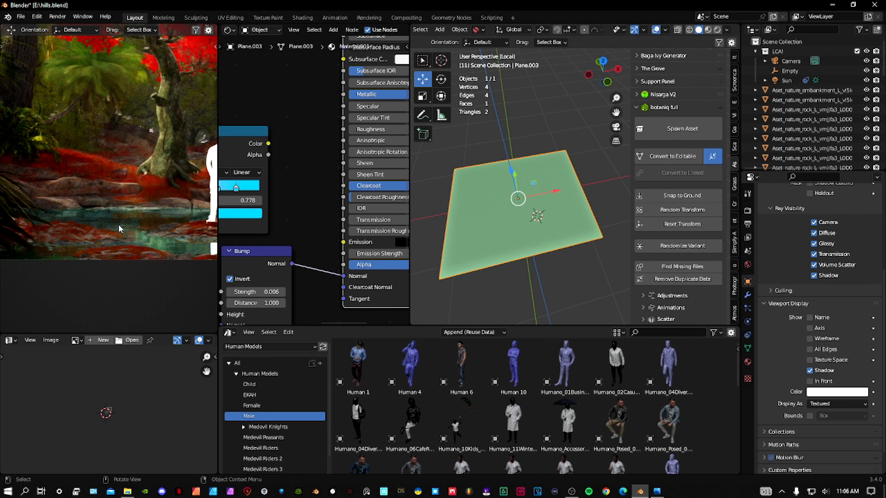
middle_click_drag(177, 252, 102, 254, "shift")
scroll(124, 181, "down", 2)
middle_click_drag(125, 181, 144, 234, "shift")
scroll(134, 238, "down", 2)
scroll(134, 238, "up", 3)
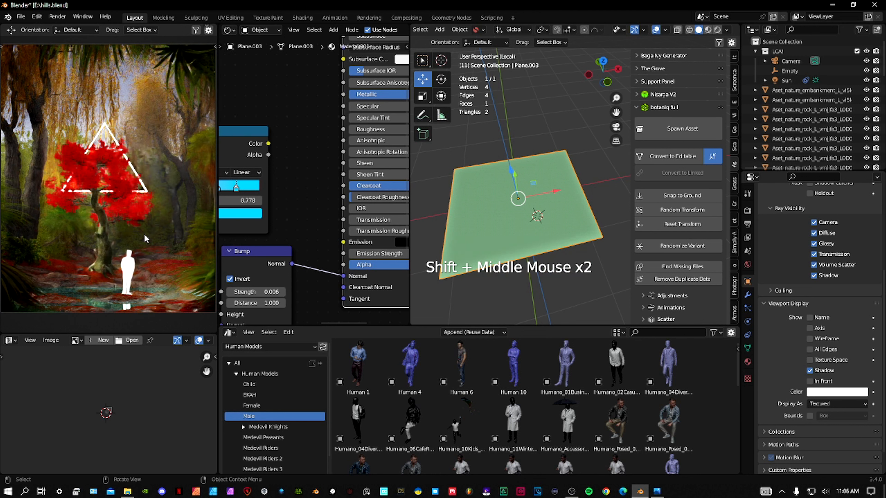
- Leave local view, look through the camera, select the Kingsville Boxwood tree and inspect its red foliage in the render
key("KP_Divide")
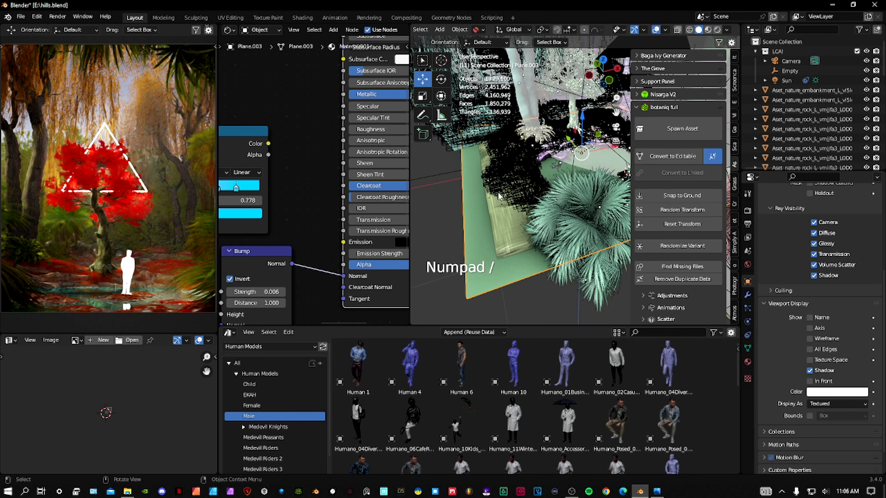
middle_click_drag(581, 240, 552, 220, "shift")
key("KP_0")
scroll(555, 223, "up", 2, "shift")
middle_click_drag(552, 221, 544, 217, "shift")
scroll(546, 218, "up", 2, "shift")
left_click(545, 216)
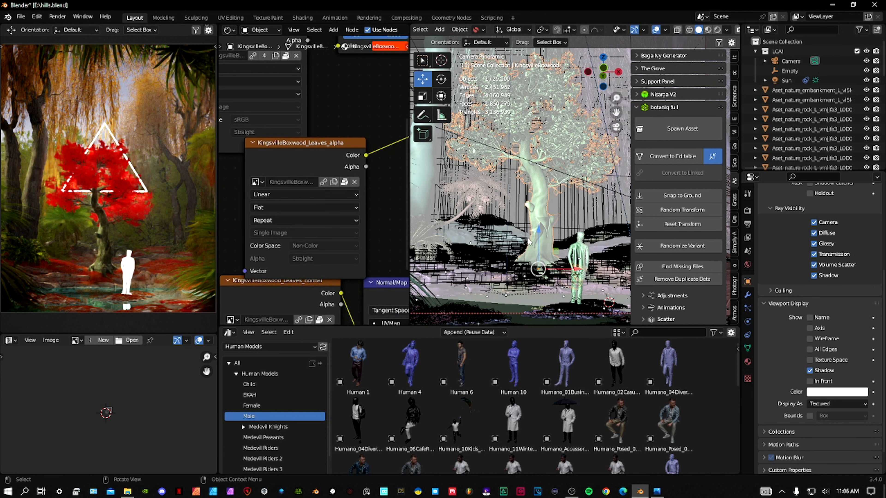
middle_click_drag(105, 236, 114, 226, "shift")
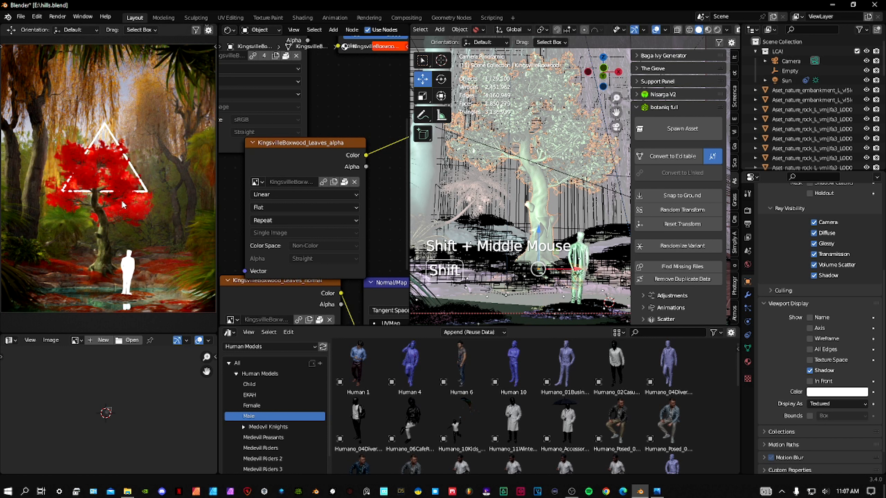
scroll(114, 226, "up", 2)
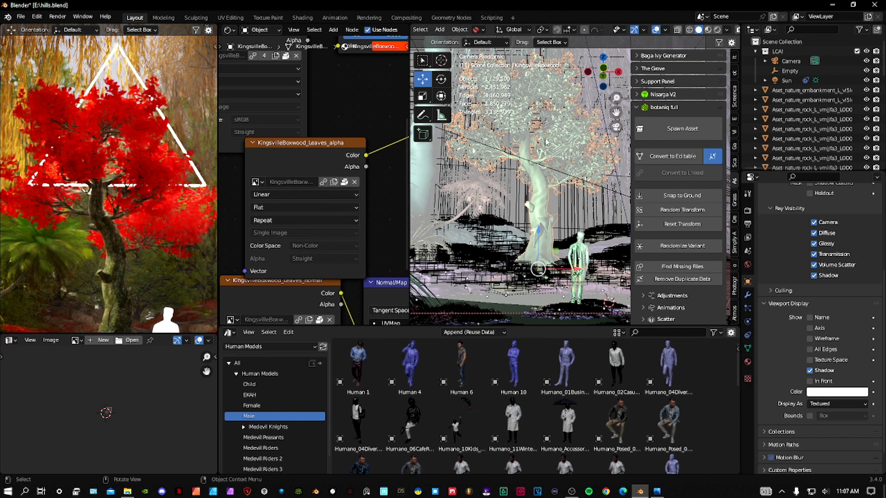
- Select the glowing triangle behind the red tree and show its Principled BSDF material settings
middle_click_drag(546, 139, 575, 158)
scroll(575, 157, "up", 2)
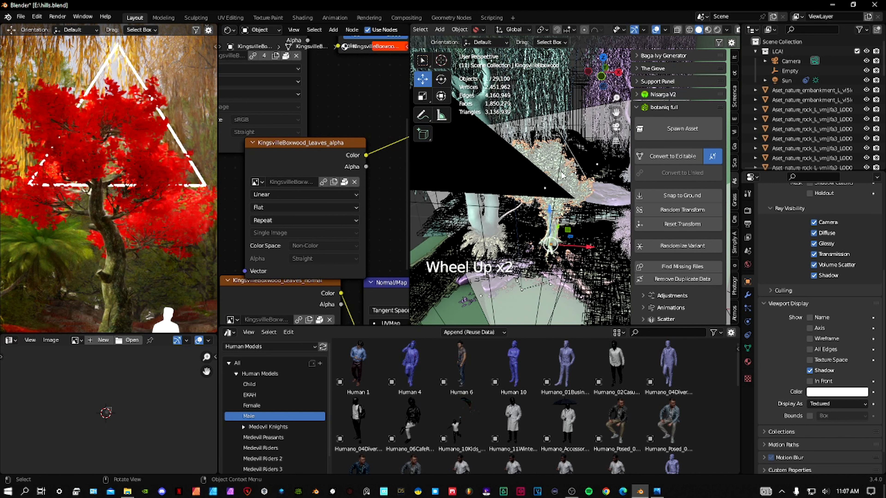
left_click(571, 158)
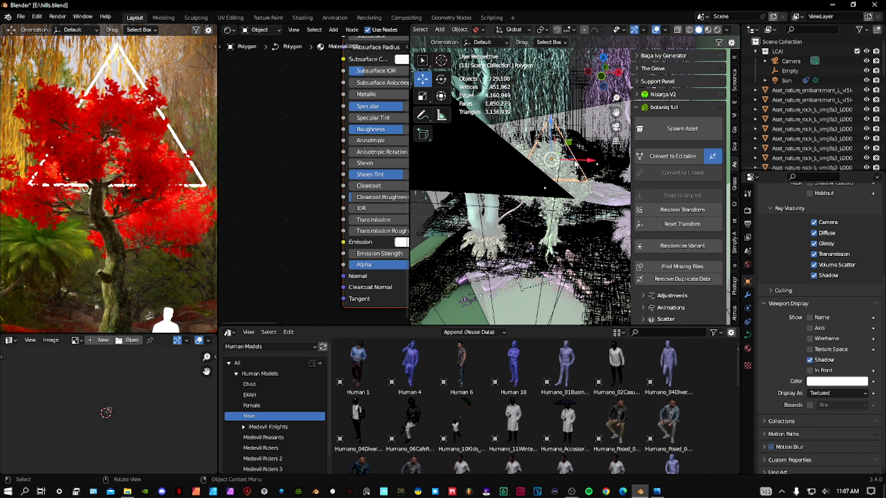
middle_click_drag(405, 119, 321, 187, "shift")
middle_click(322, 187)
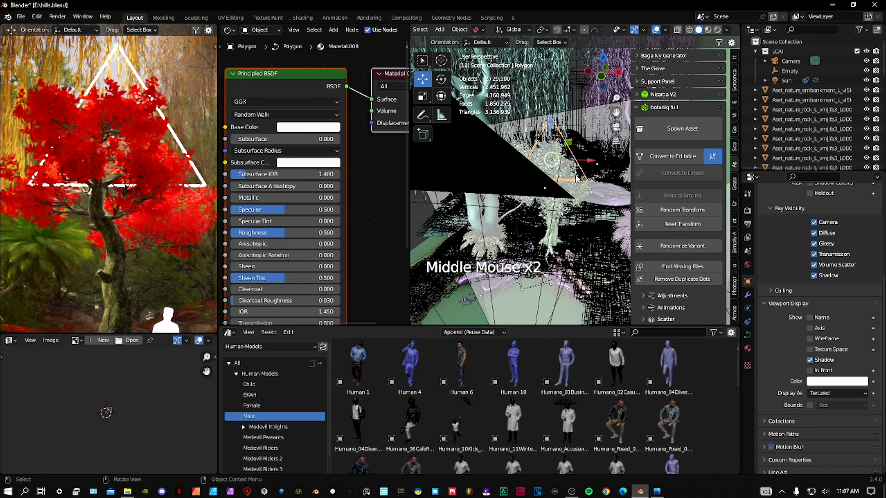
- Show the triangle's curve geometry and bevel settings, and browse the addable object types without adding one
left_click(749, 337)
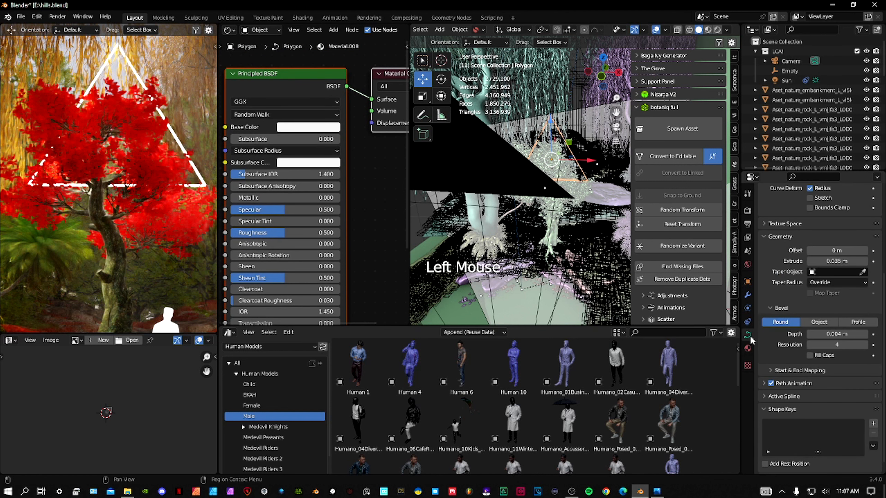
key("shift+a")
mouse_move(589, 211)
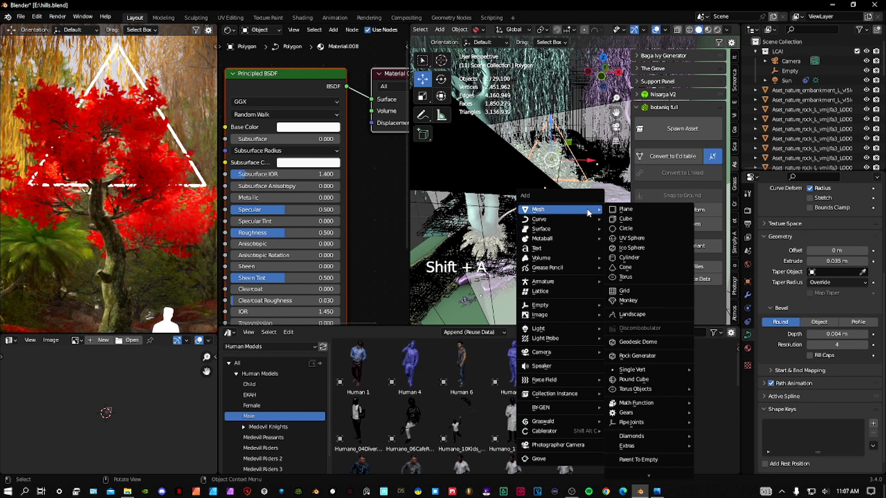
mouse_move(568, 224)
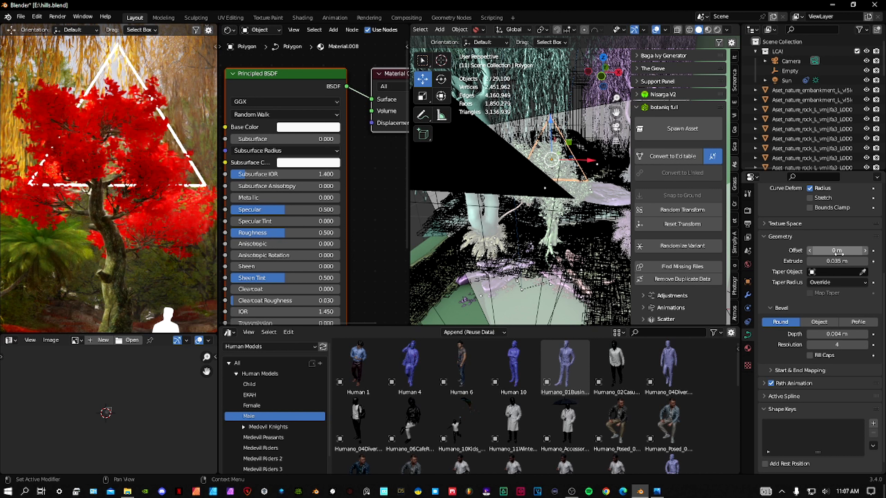
- Review the triangle curve's shape, geometry and bevel settings
scroll(839, 290, "up", 2)
scroll(839, 289, "up", 2)
scroll(837, 296, "down", 2)
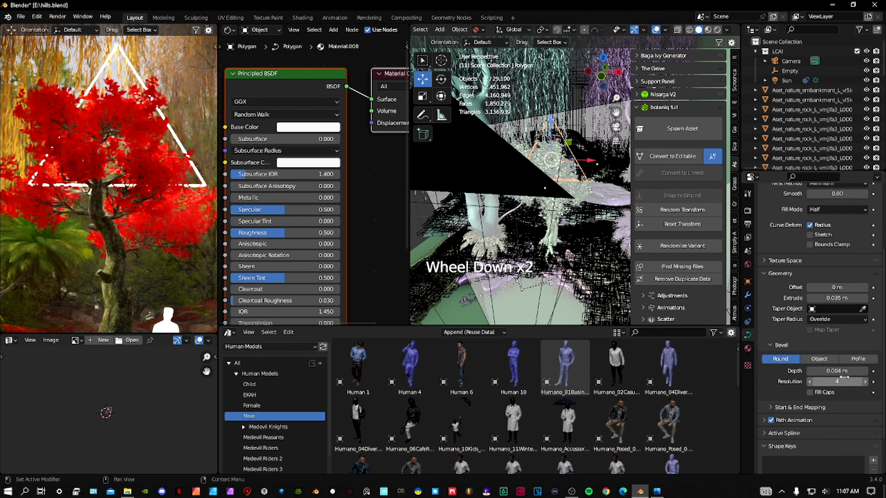
scroll(845, 374, "up", 3)
- Examine the triangle material's emission color and strength, and check its glow in the full camera render
middle_click_drag(295, 307, 328, 223)
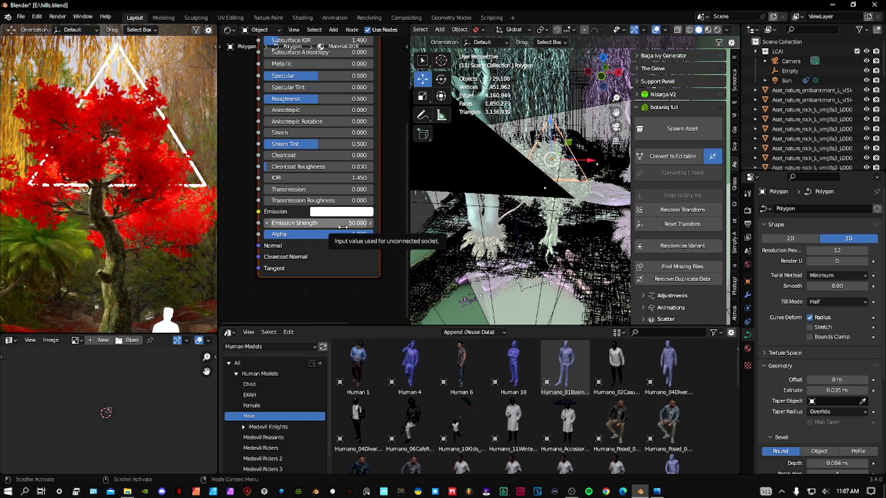
middle_click_drag(343, 227, 341, 278)
scroll(157, 217, "down", 3)
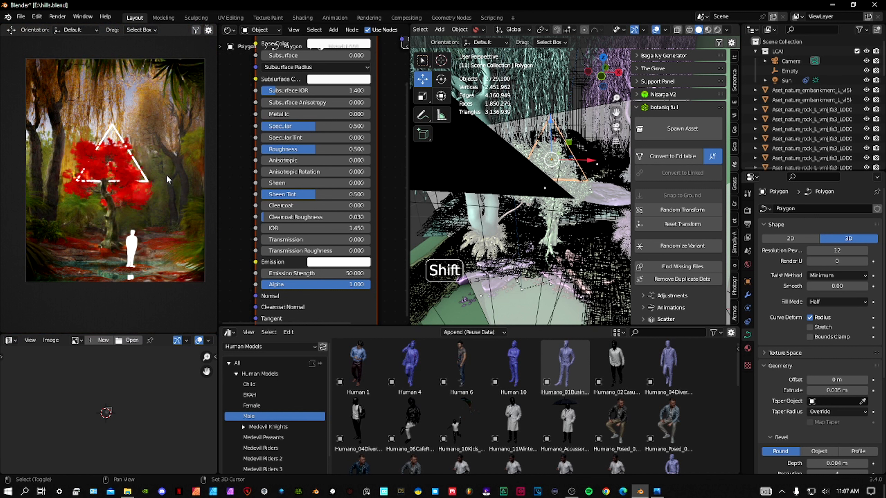
scroll(165, 176, "up", 1)
middle_click_drag(166, 177, 164, 182, "shift")
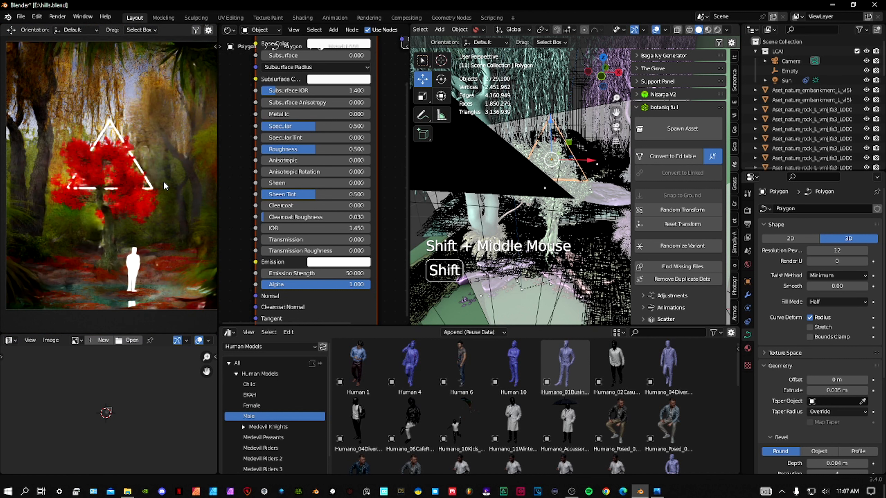
middle_click(164, 183, "shift")
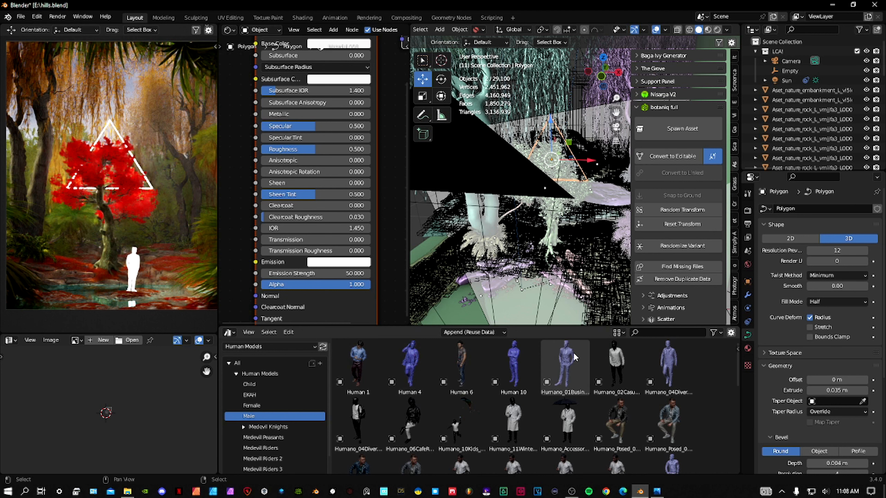
- Enlarge the asset browser to browse the Male human models, and inspect the white standing figure in the render
left_click_drag(583, 326, 568, 245)
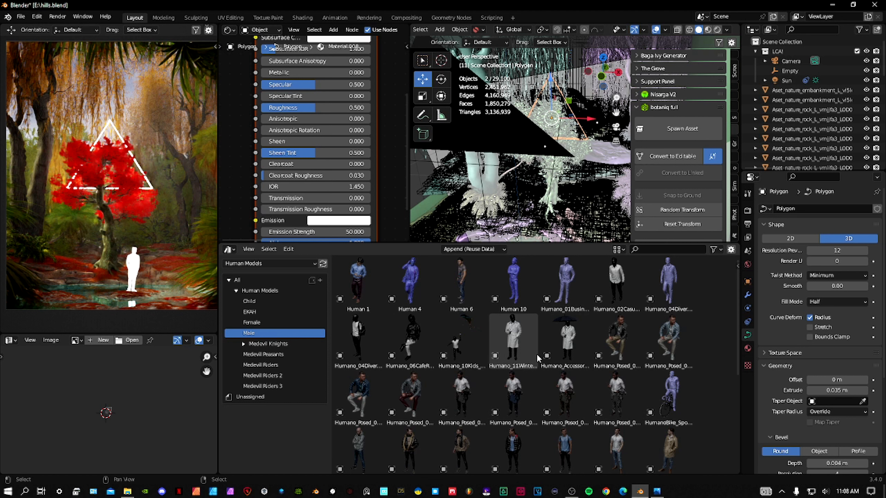
scroll(538, 359, "down", 3)
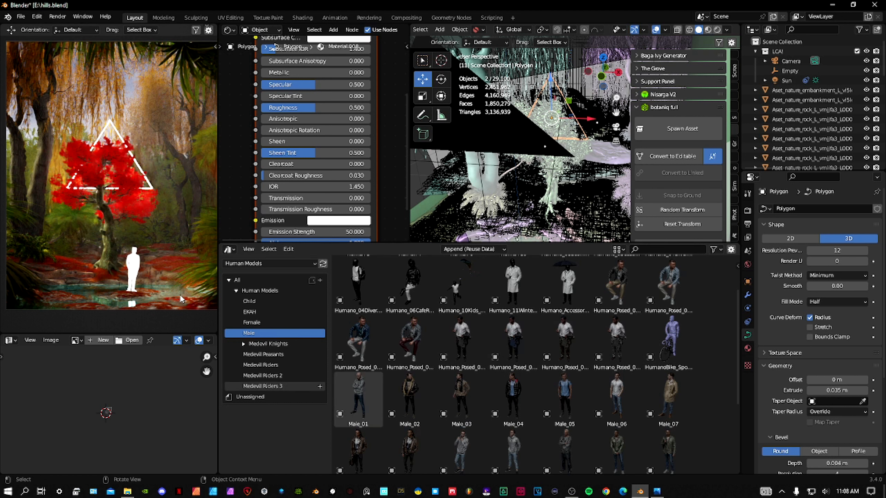
middle_click_drag(135, 281, 118, 219, "shift")
scroll(121, 224, "up", 6)
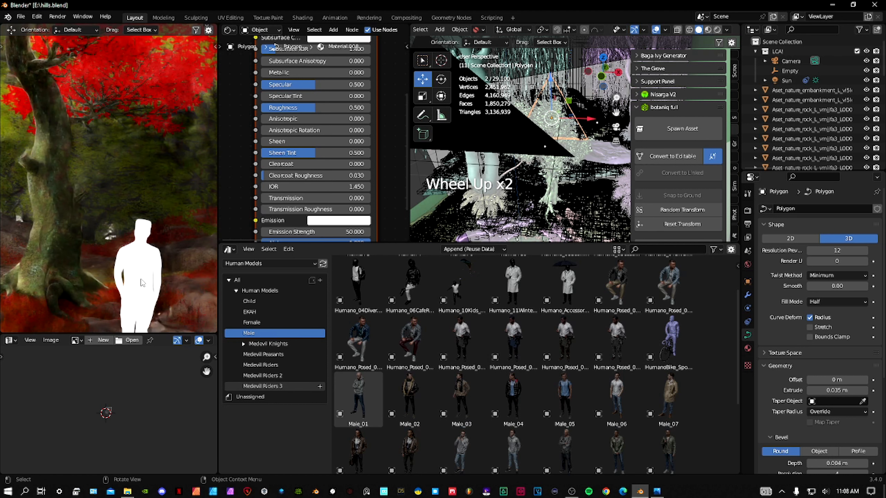
middle_click_drag(138, 266, 114, 194, "shift")
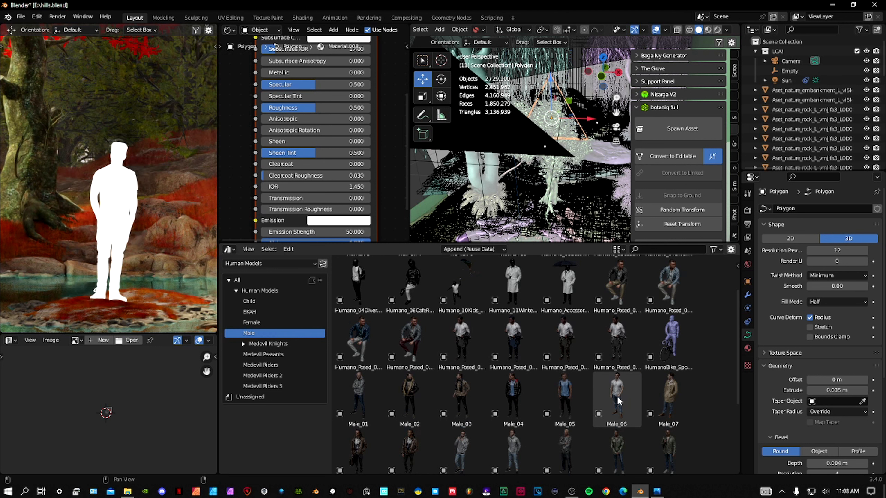
- Look through the camera in the solid viewport and select the standing man by the pond
mouse_move(295, 220)
middle_mouse_down()
mouse_move(325, 156)
mouse_move(316, 200)
mouse_move(304, 214)
middle_mouse_up()
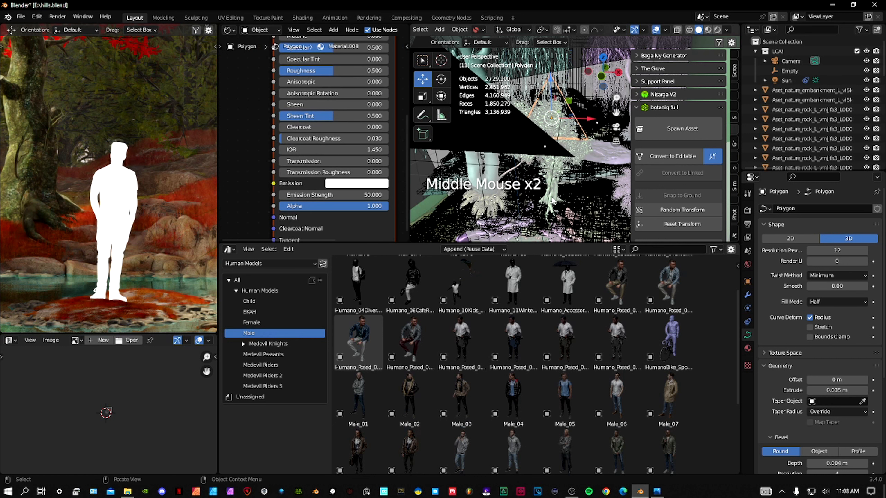
key("KP_0")
middle_click_drag(574, 188, 585, 111, "shift")
left_click(585, 110)
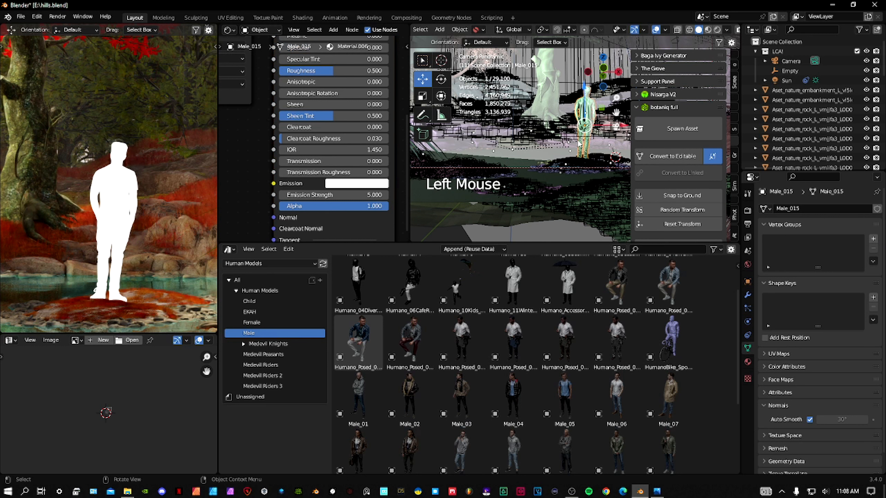
- Examine the man's Principled BSDF material, including its base color and emission settings
middle_click_drag(279, 213, 331, 138, "shift")
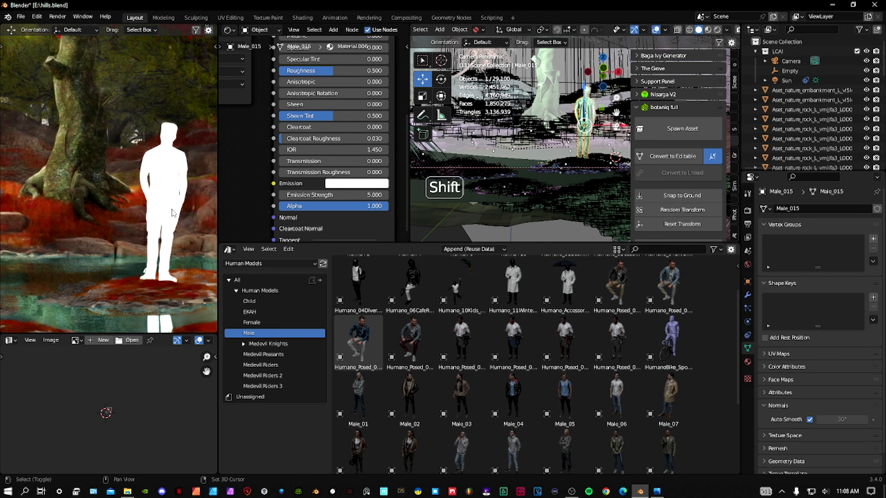
middle_click_drag(363, 112, 314, 179, "shift")
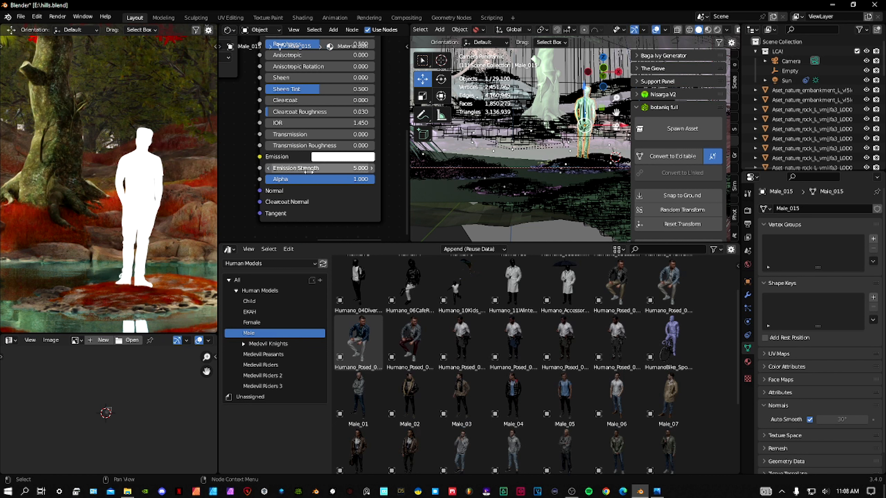
middle_click_drag(335, 121, 319, 136)
middle_click_drag(318, 111, 323, 140)
middle_click_drag(325, 117, 322, 142)
scroll(330, 139, "down", 2)
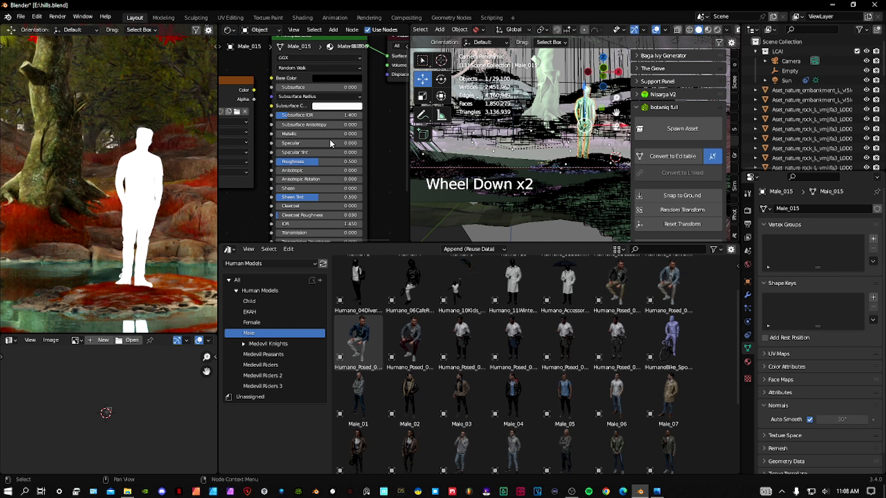
scroll(330, 143, "down", 1)
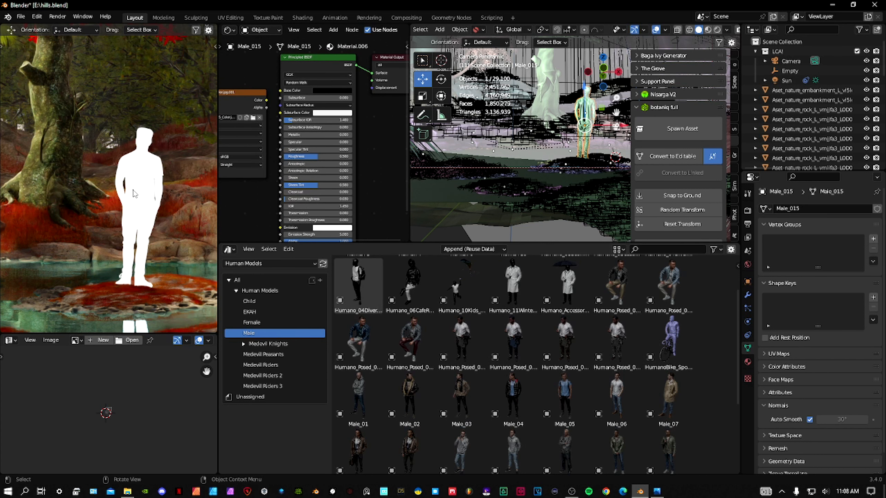
- Select the large cube enclosing the scene and show its Principled Volume material settings
scroll(132, 194, "down", 2)
middle_click_drag(489, 195, 507, 202, "shift")
left_click(513, 203)
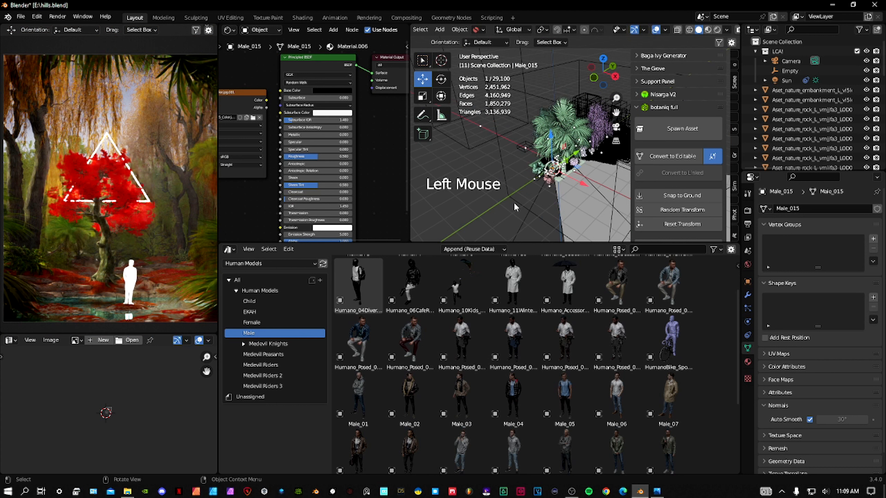
middle_click_drag(329, 123, 319, 136, "shift")
scroll(315, 138, "up", 2)
scroll(319, 136, "up", 2)
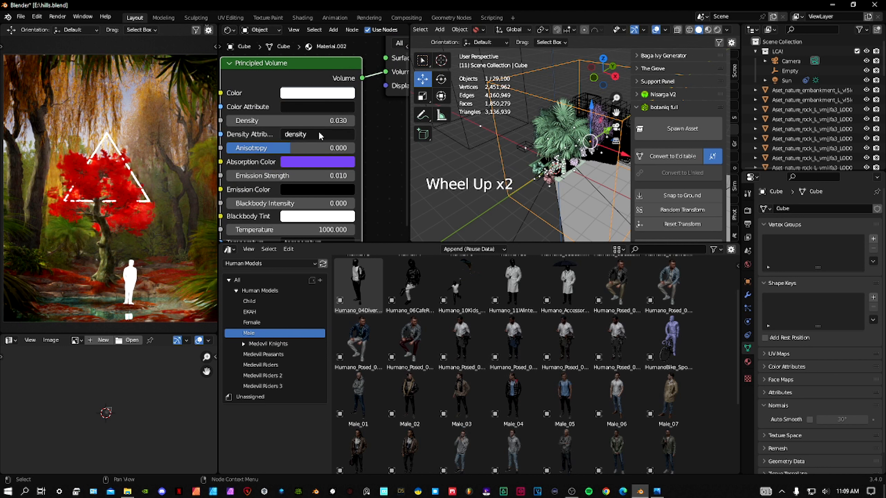
left_click(331, 93)
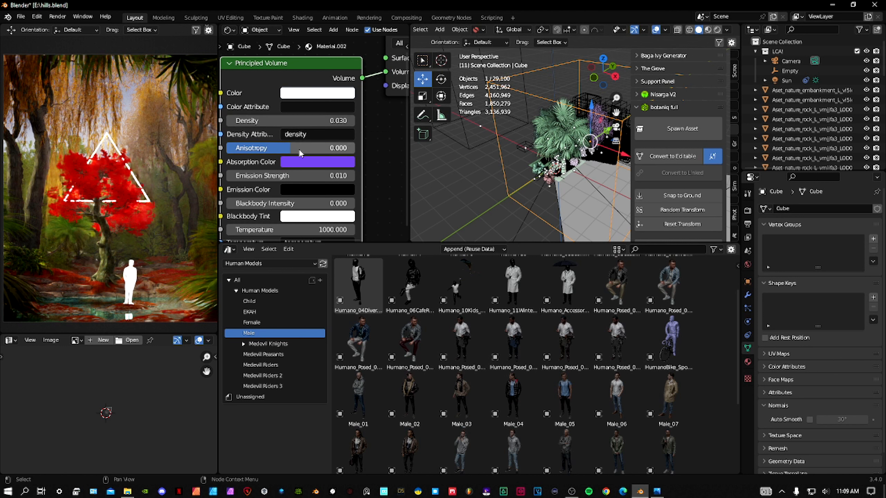
- Try a Principled Volume anisotropy of -0.436 on the cube and return it to 0
left_click(282, 152)
left_click_drag(282, 152, 253, 152)
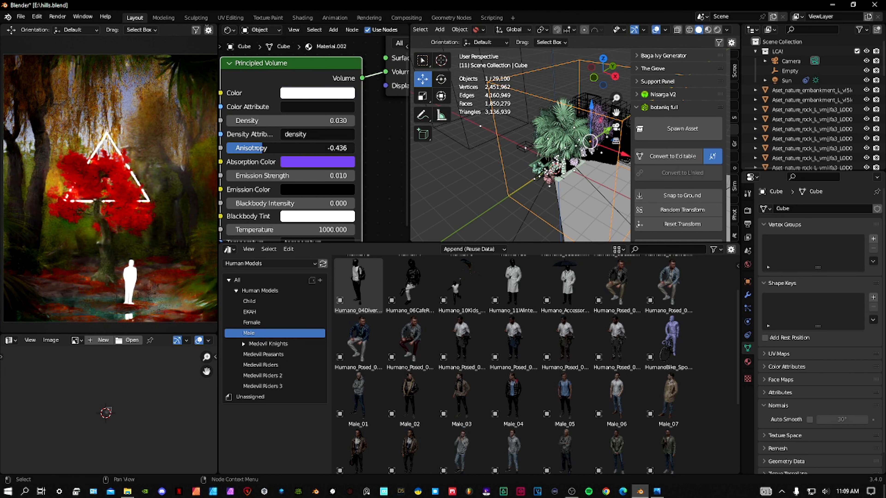
left_click(297, 148)
type("0.08")
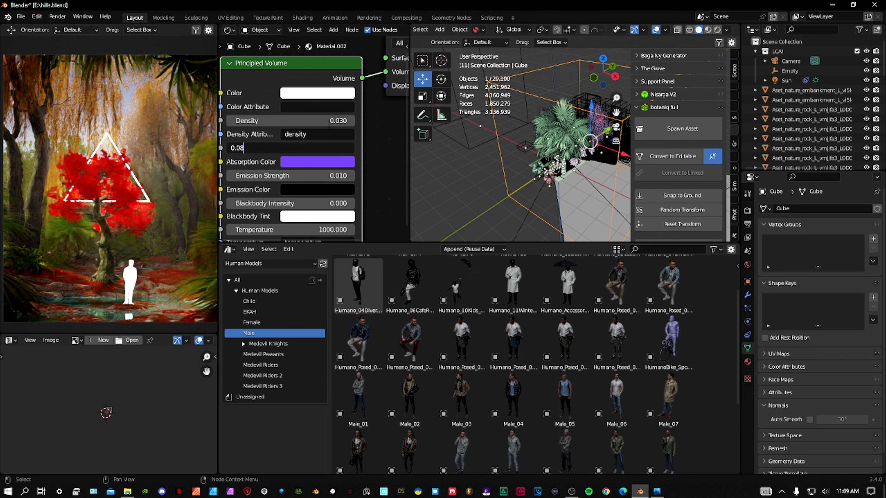
key("Return")
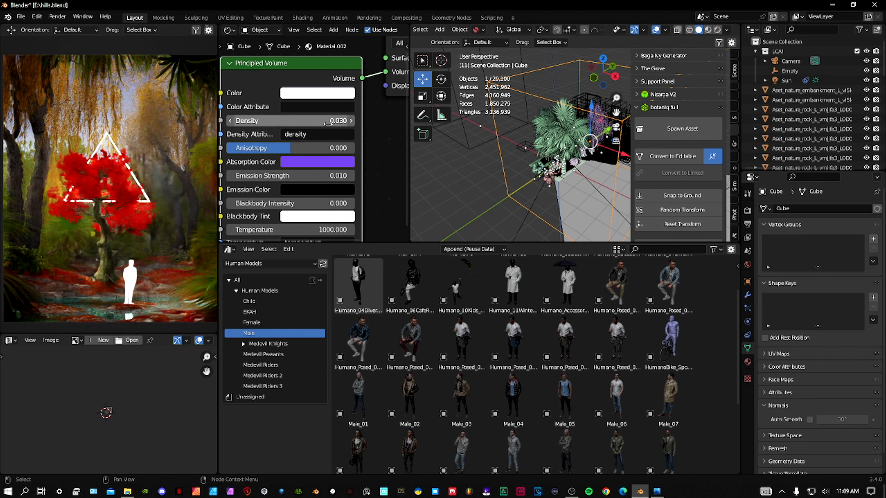
- Set the cube's volume density to 0 to compare the render without fog, and restore it to 0.03
left_click(266, 122)
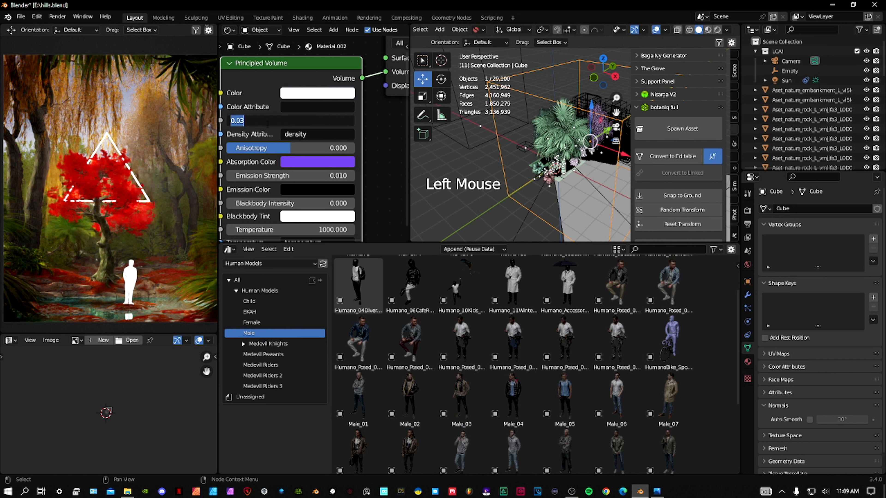
left_click(268, 124)
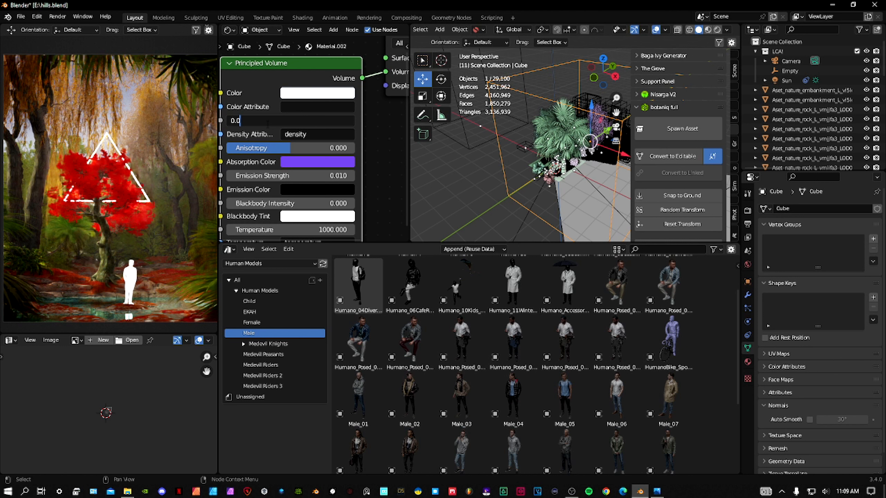
key("Return")
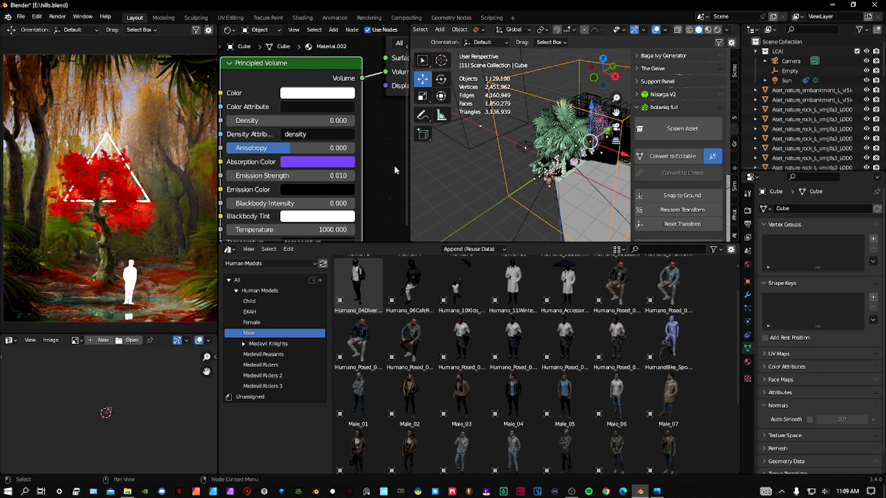
left_click(326, 124)
type("0.03")
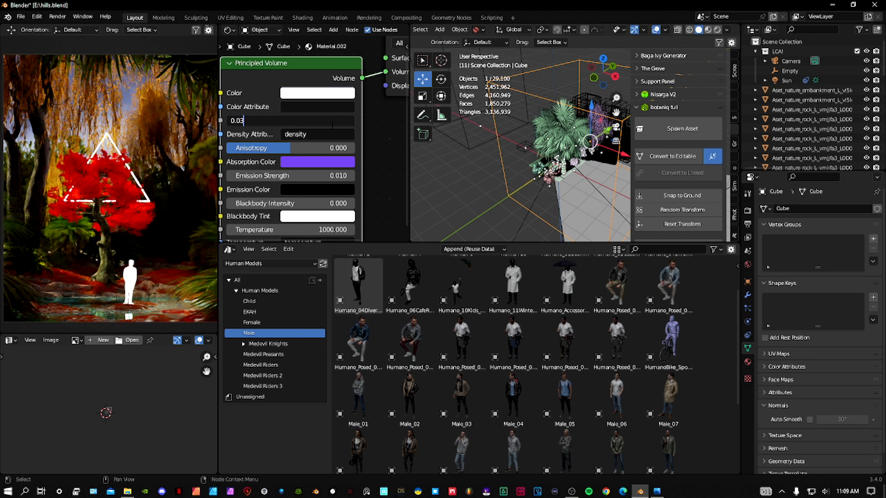
key("Return")
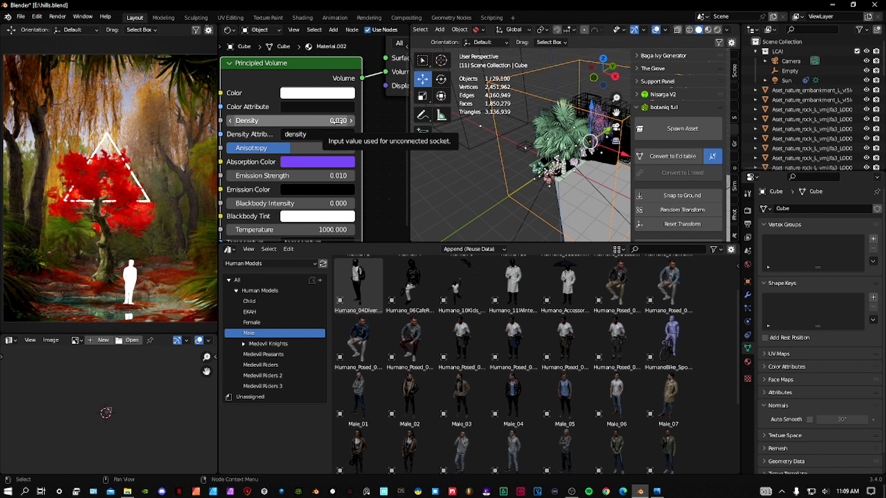
- Inspect how the volume cube encloses the scene and review its whole Principled Volume node
middle_click_drag(589, 139, 544, 156)
middle_click_drag(544, 155, 520, 105)
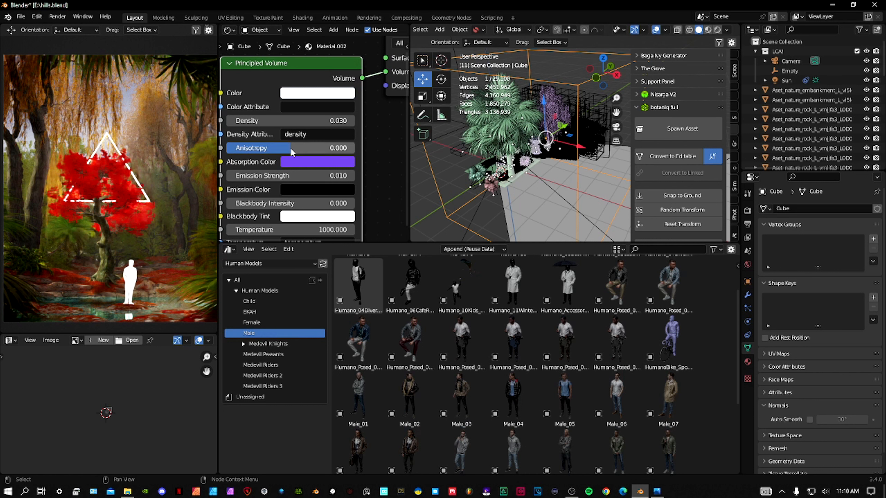
scroll(294, 154, "down", 2)
middle_click_drag(296, 161, 297, 154)
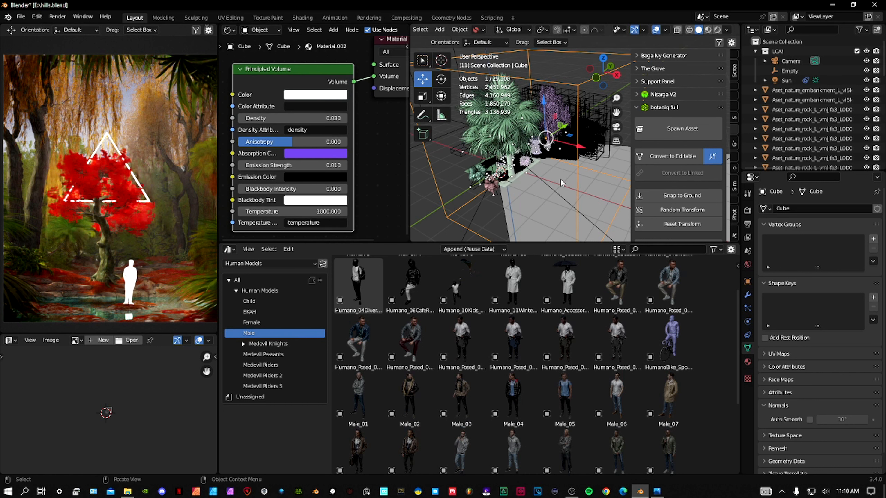
- Select the Sun light to view its settings, and find and select the Point light to view its spot settings
left_click(787, 81)
middle_click_drag(503, 134, 516, 140)
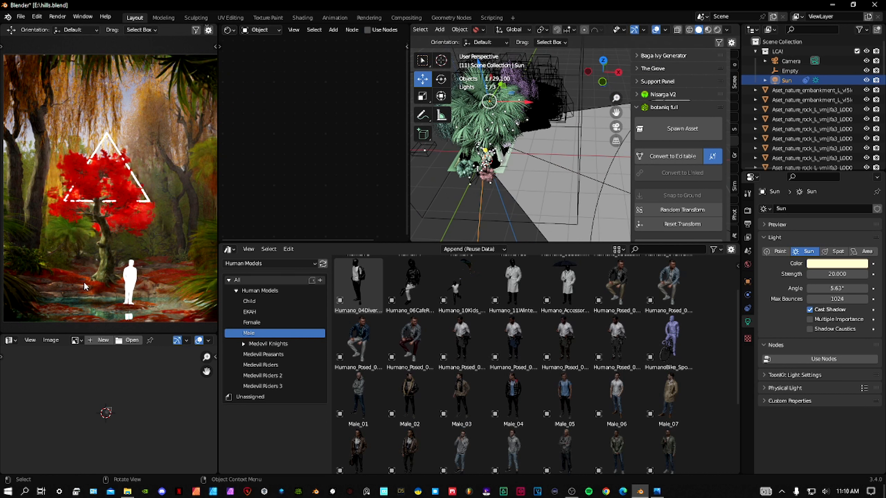
scroll(794, 106, "down", 4)
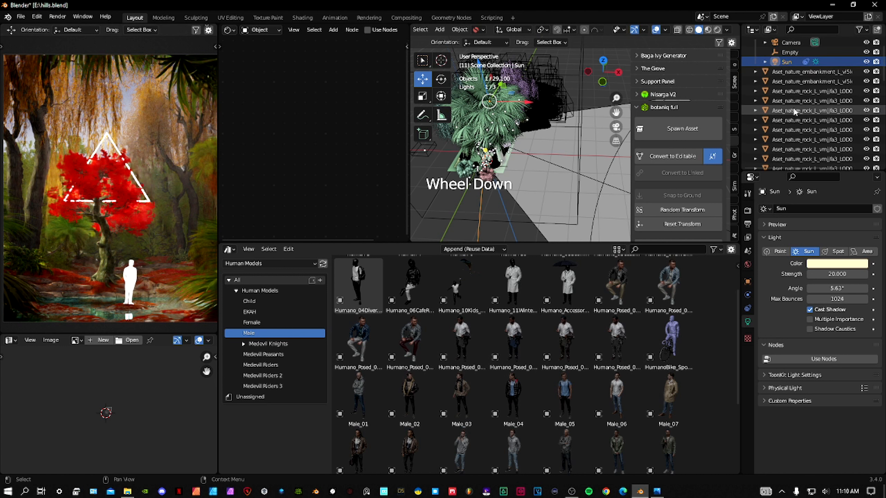
scroll(793, 106, "down", 5)
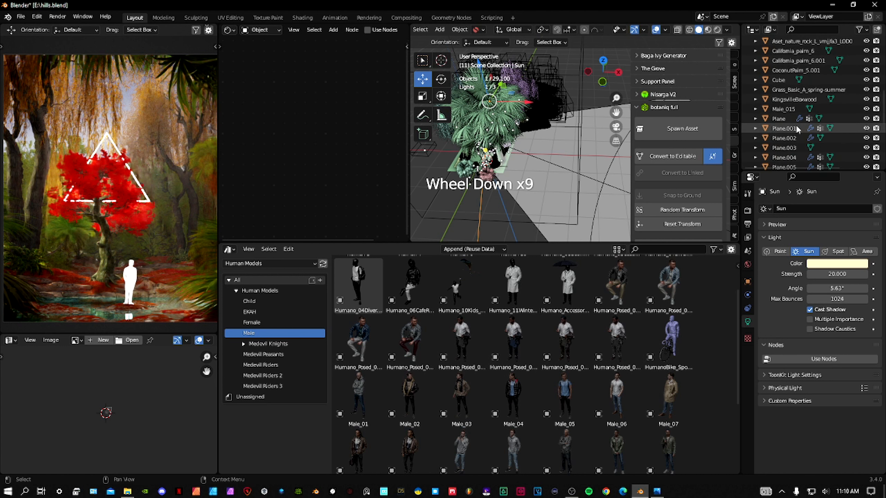
scroll(793, 109, "down", 4)
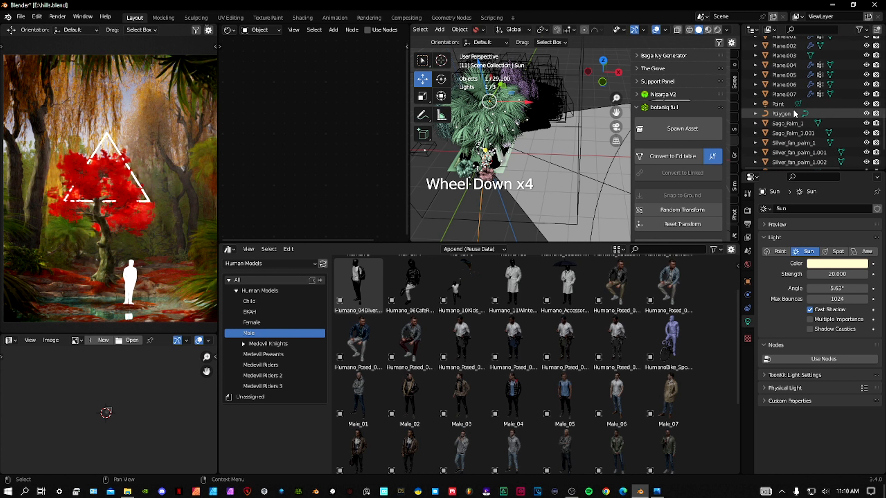
left_click(787, 104)
mouse_move(448, 130)
middle_mouse_down()
mouse_move(450, 117)
mouse_move(448, 130)
middle_mouse_up()
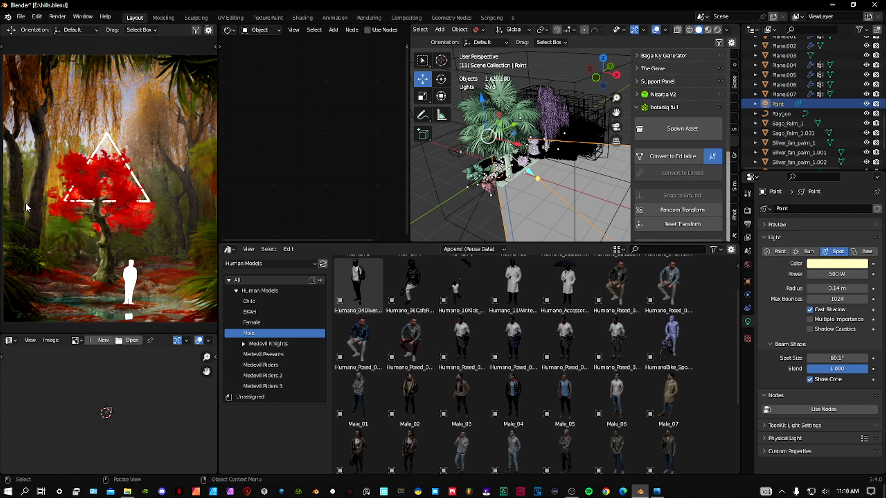
- Examine the lighting on the tree trunks, hanging foliage and red tree in the render
middle_click_drag(26, 206, 59, 190, "shift")
scroll(57, 189, "up", 3)
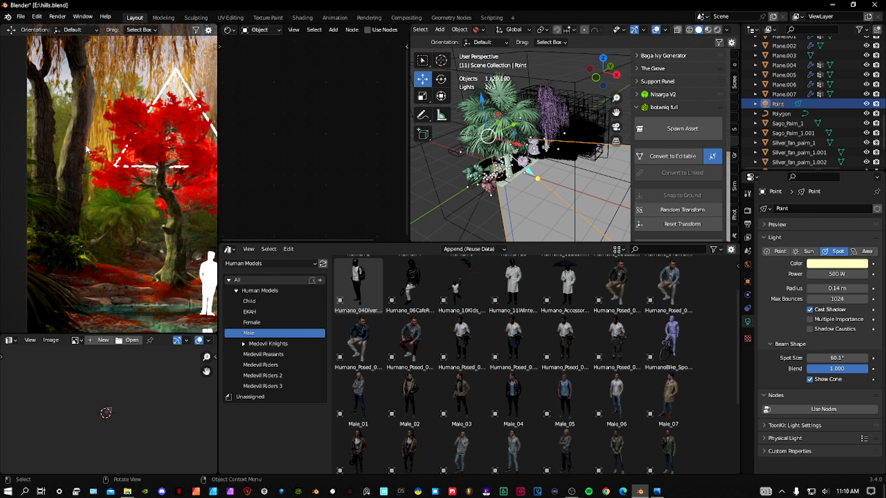
middle_click_drag(121, 126, 72, 128, "shift")
scroll(139, 185, "up", 3)
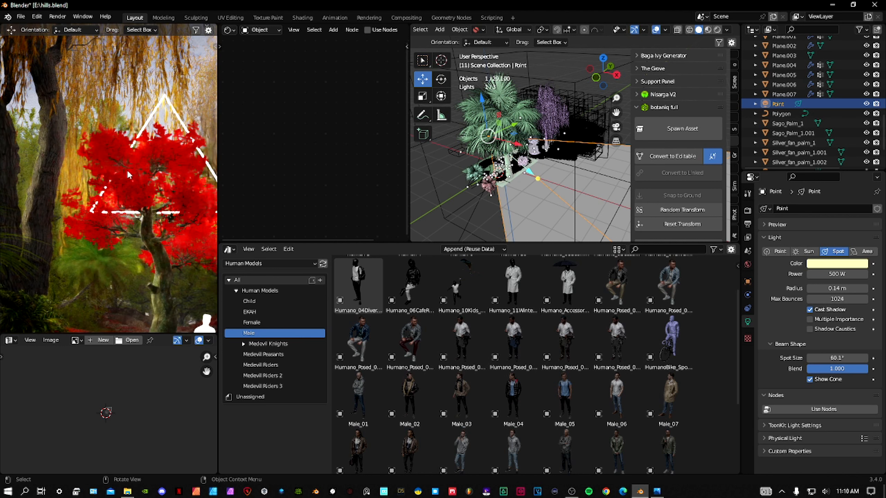
- View the whole render, and find and select the Starlight Sun to view its light settings
scroll(139, 185, "down", 1)
scroll(139, 185, "down", 1)
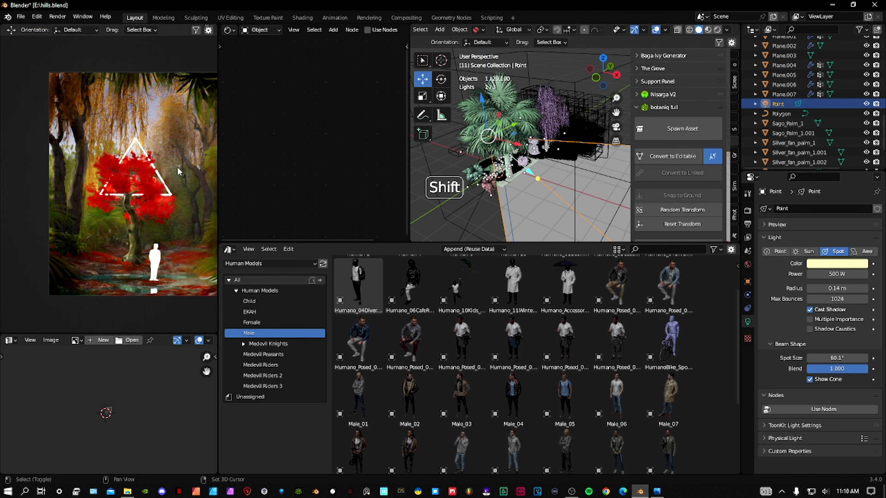
middle_click_drag(177, 172, 168, 172, "shift")
scroll(168, 172, "up", 1)
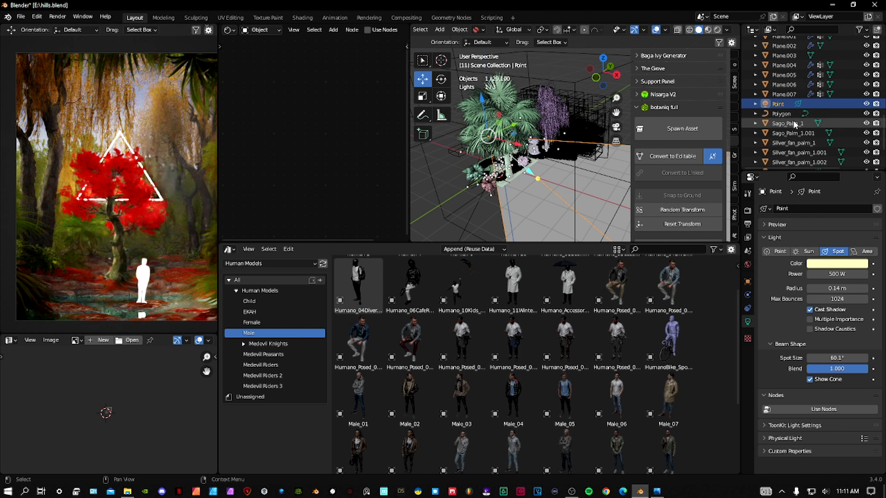
scroll(795, 120, "down", 2)
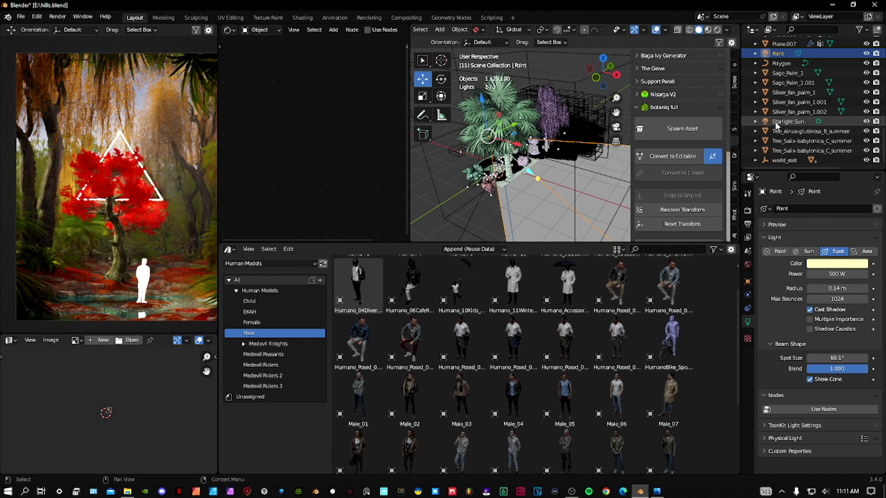
left_click(795, 122)
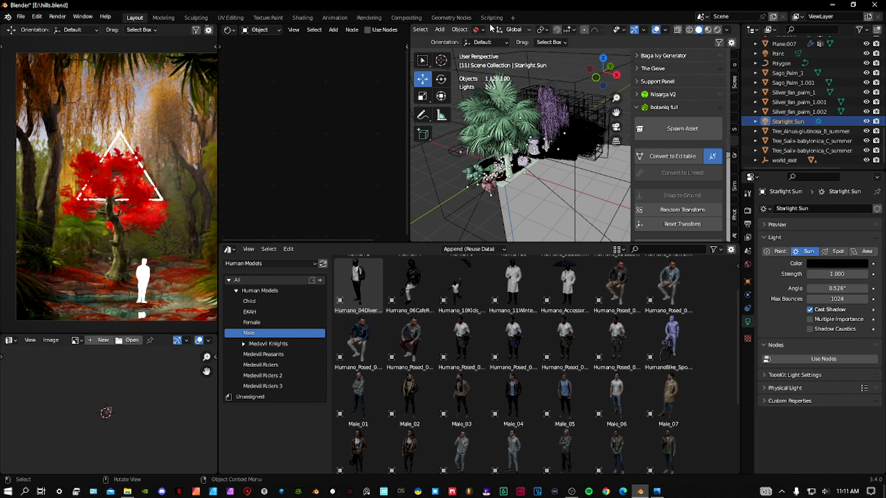
- Enlarge the 3D viewport and refresh its add-on categories to display the Physical Atmosphere settings
left_click_drag(554, 243, 554, 336)
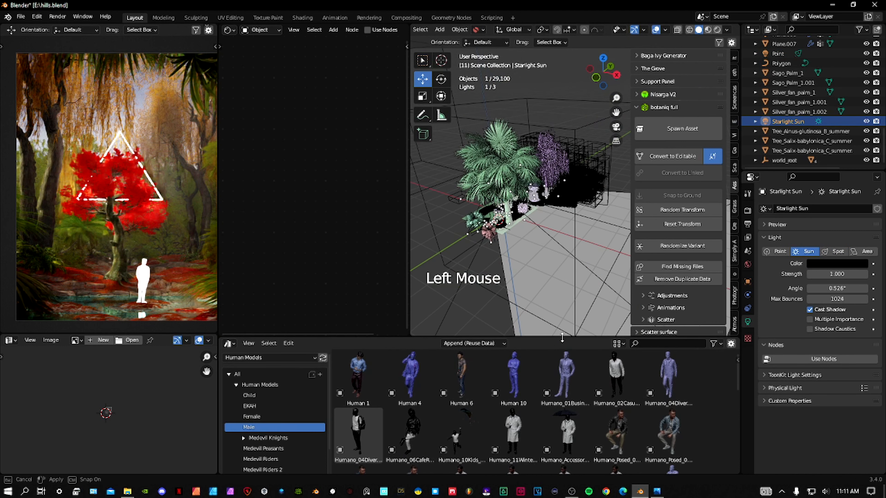
left_click(479, 30)
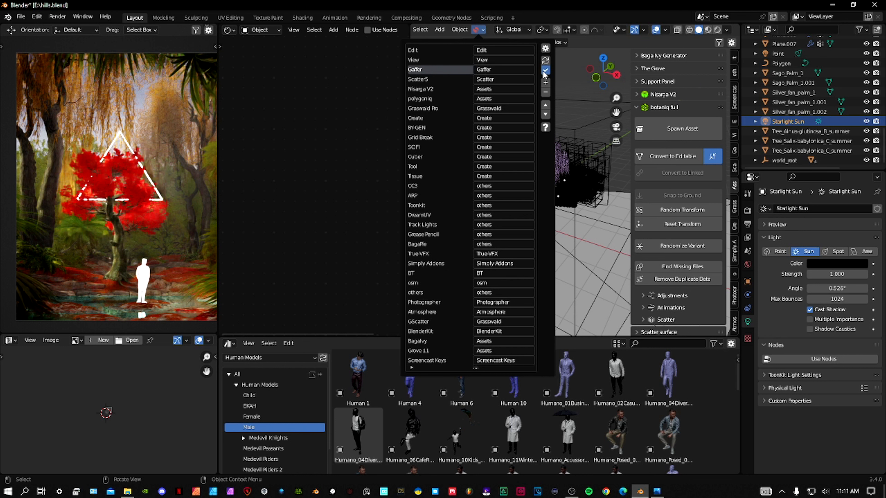
left_click(545, 70)
left_click(735, 318)
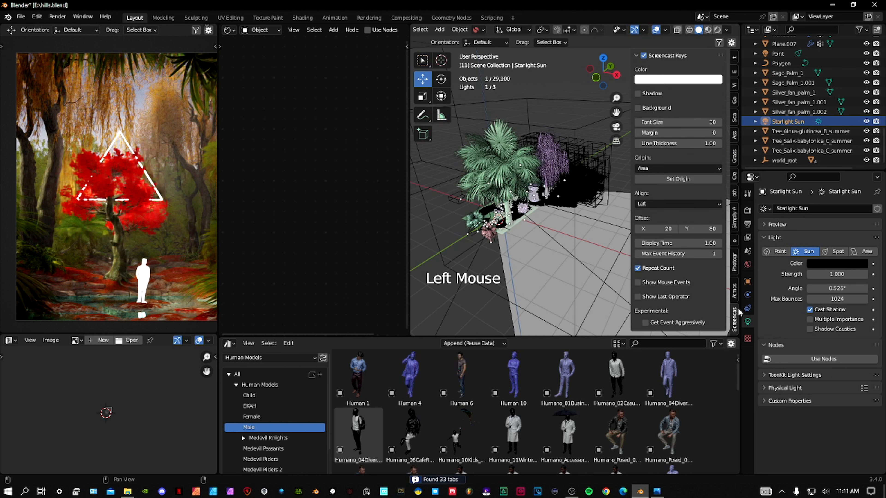
left_click(735, 290)
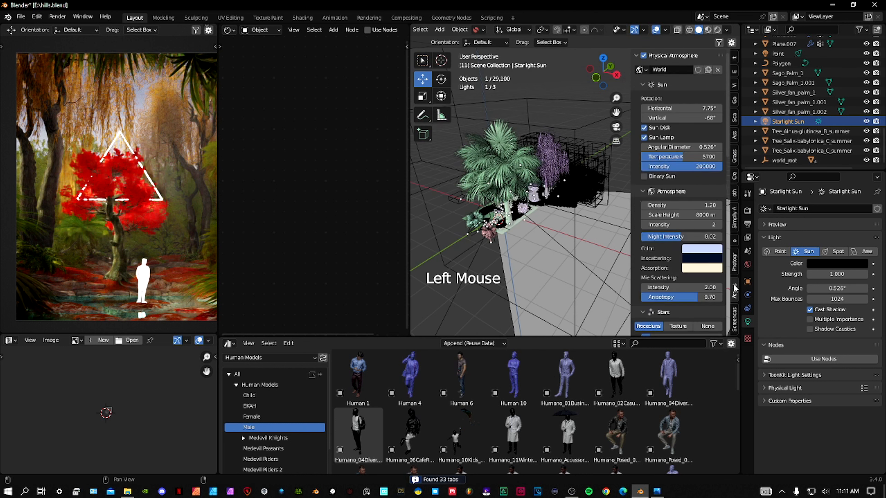
left_click(736, 267)
left_click(735, 290)
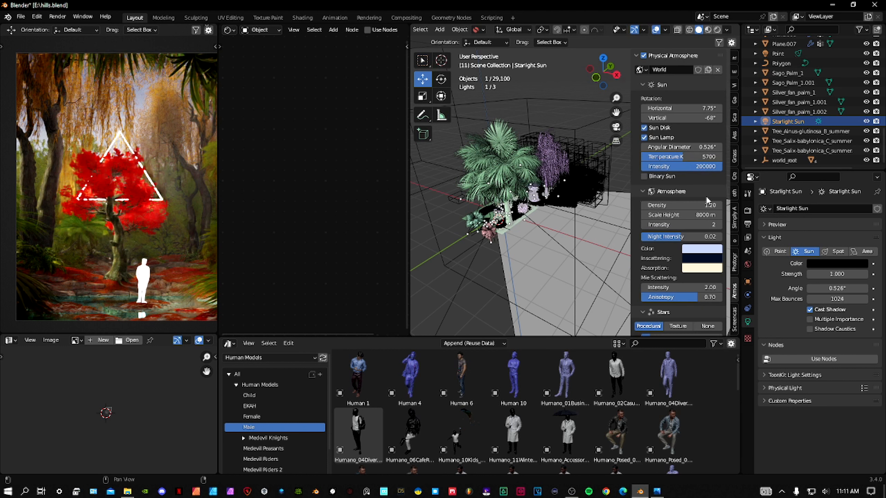
- Enable Glossy ray visibility for the World
left_click(747, 264)
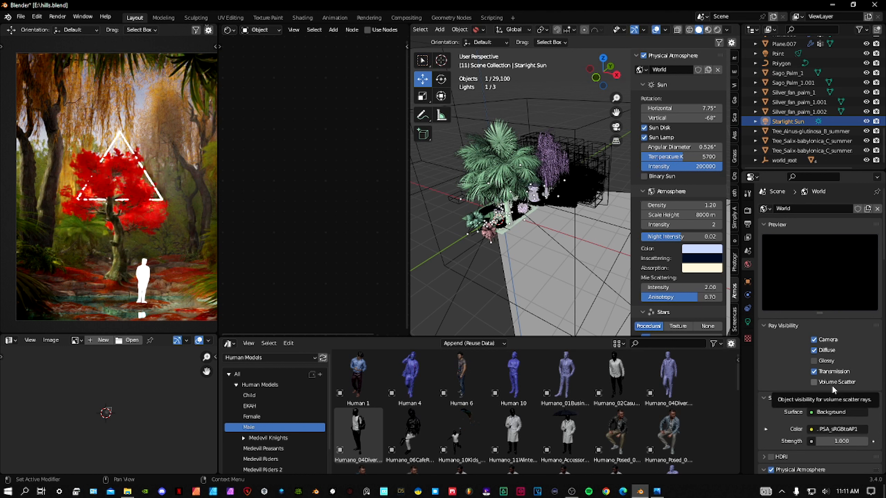
left_click(828, 365)
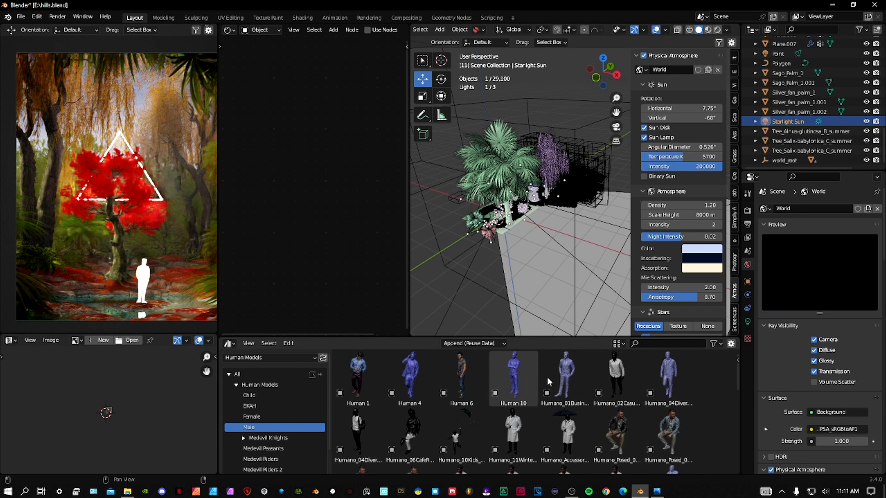
left_click(819, 362)
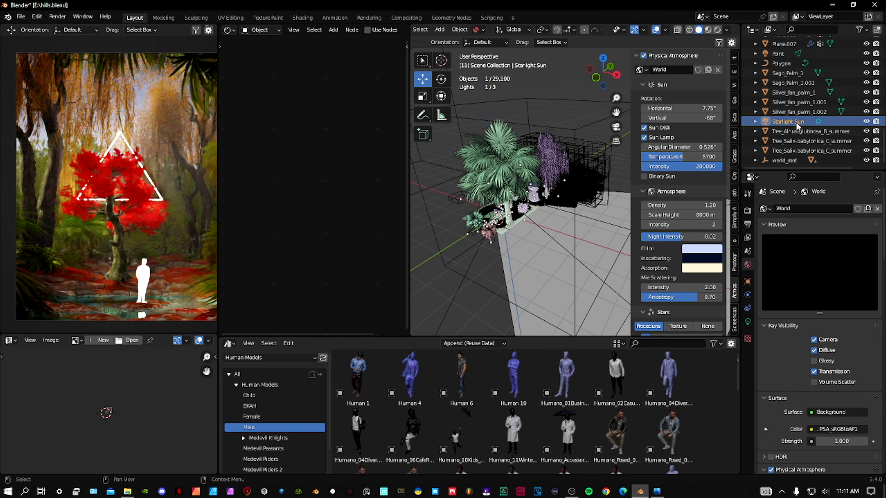
- Hide the Point light in the viewport to compare the render without it, and show it again
scroll(792, 120, "up", 4)
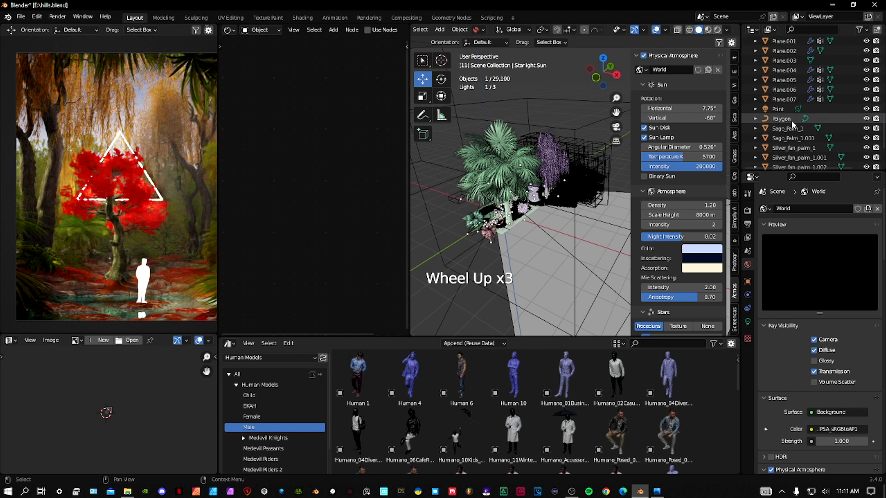
scroll(787, 139, "up", 1)
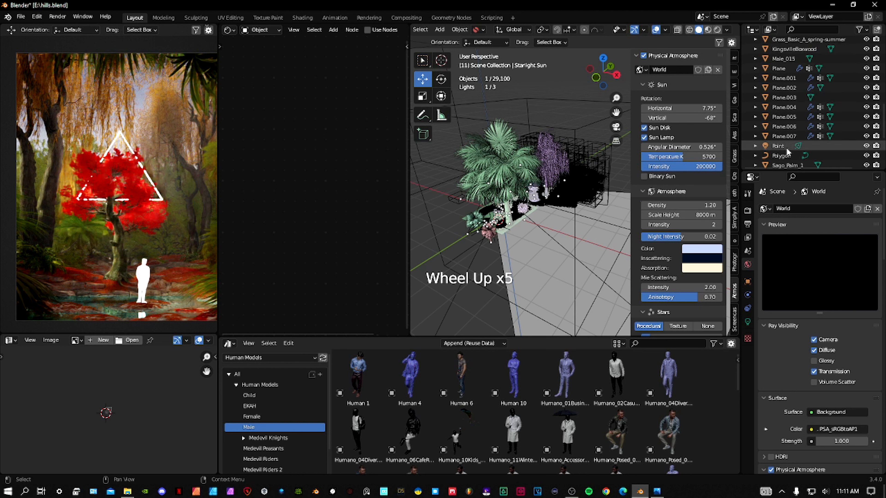
left_click(786, 147)
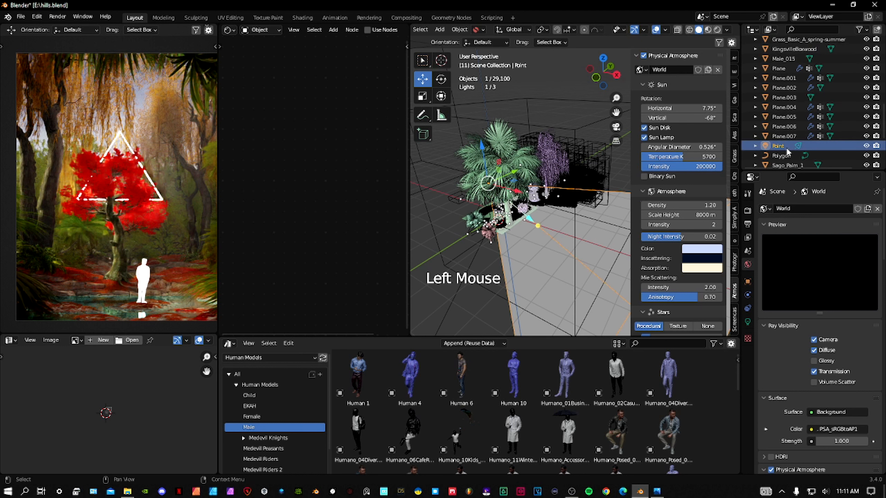
left_click(866, 147)
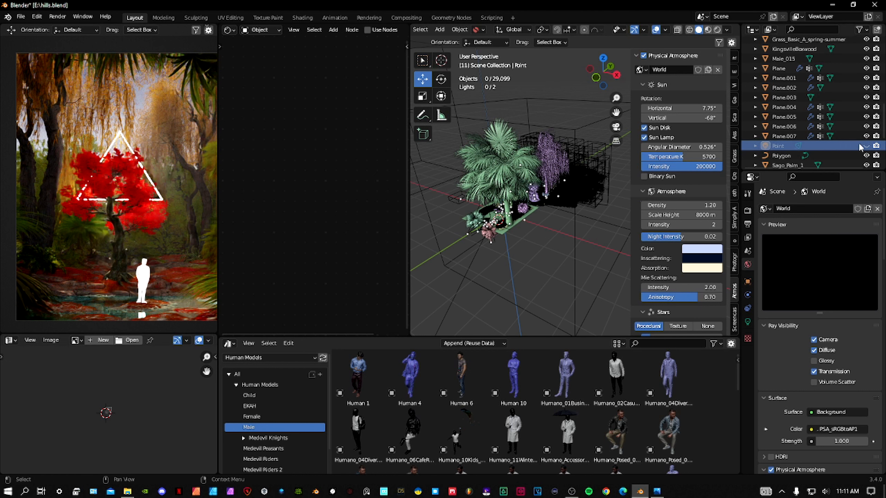
left_click(867, 146)
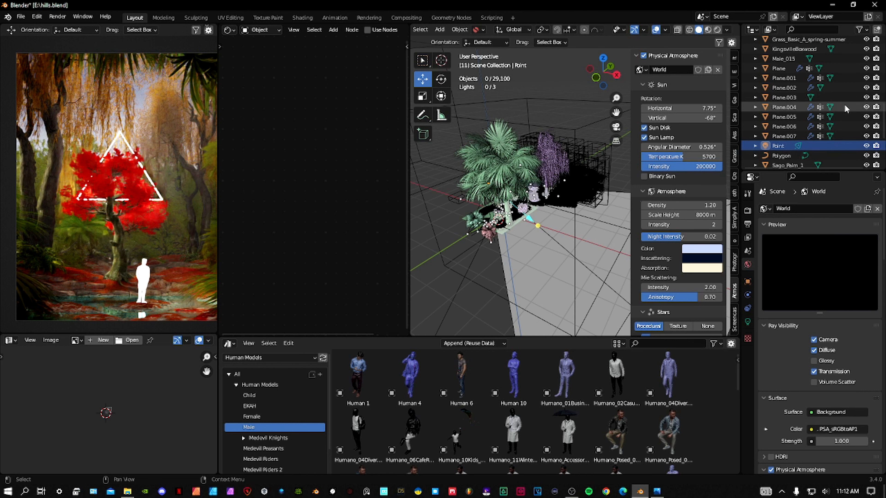
- Hide the Sun light, examine the red tree and figure in the render without it, and show it again
scroll(846, 109, "up", 2)
scroll(792, 153, "up", 4)
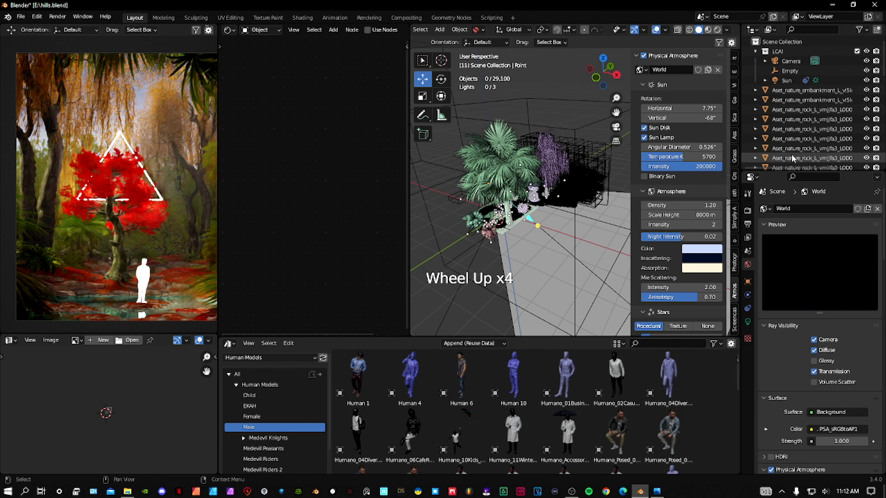
left_click(797, 79)
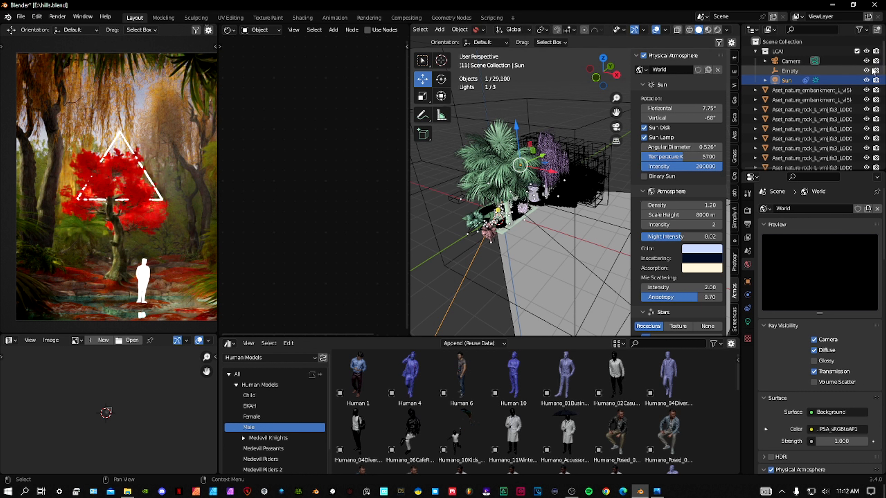
left_click(867, 81)
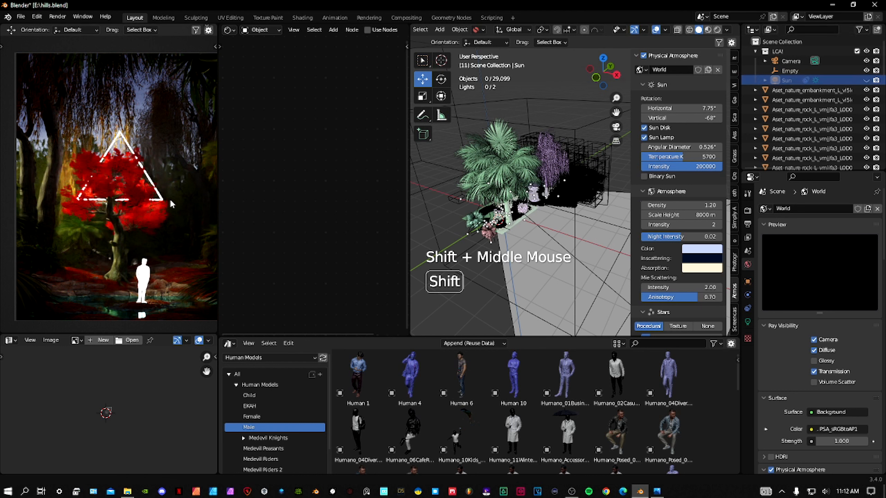
middle_click_drag(170, 200, 181, 226, "shift")
scroll(171, 205, "up", 3)
scroll(172, 206, "down", 4)
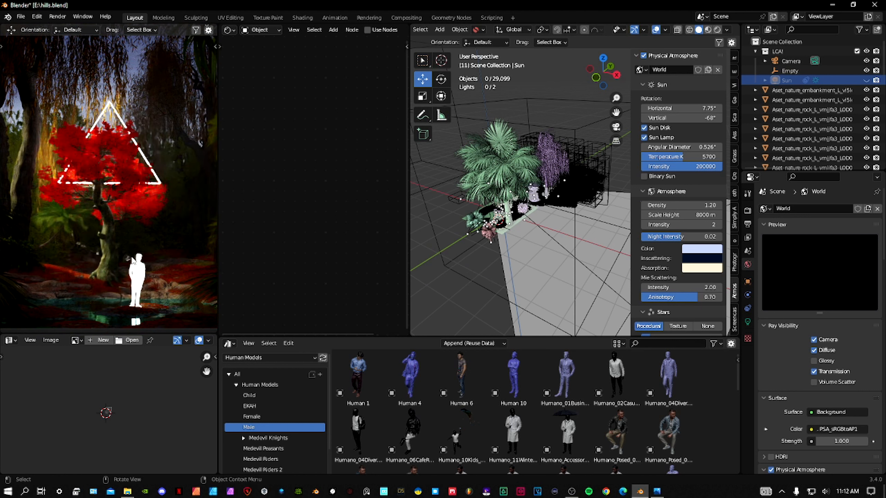
middle_click_drag(162, 174, 160, 190, "shift")
scroll(157, 185, "down", 1)
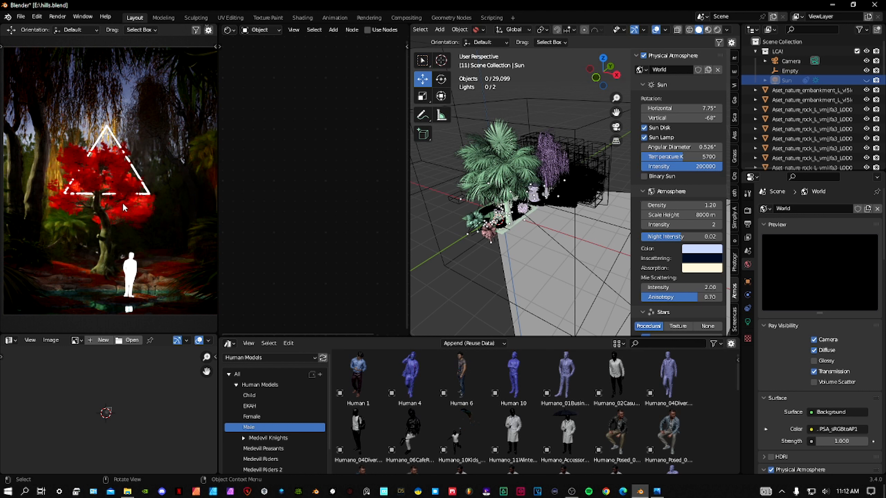
left_click(867, 81)
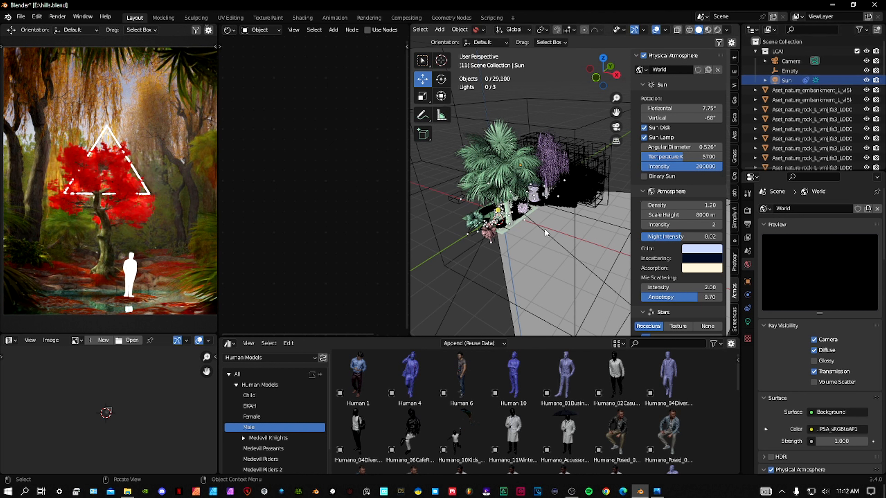
- Inspect the scene layout from above and through the camera, framing the red tree and human figure
middle_click_drag(546, 232, 584, 218)
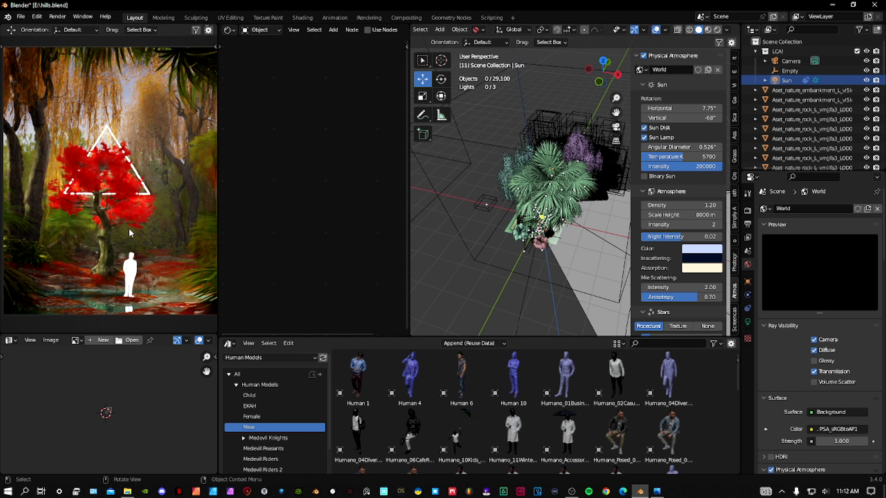
middle_click_drag(519, 198, 543, 209)
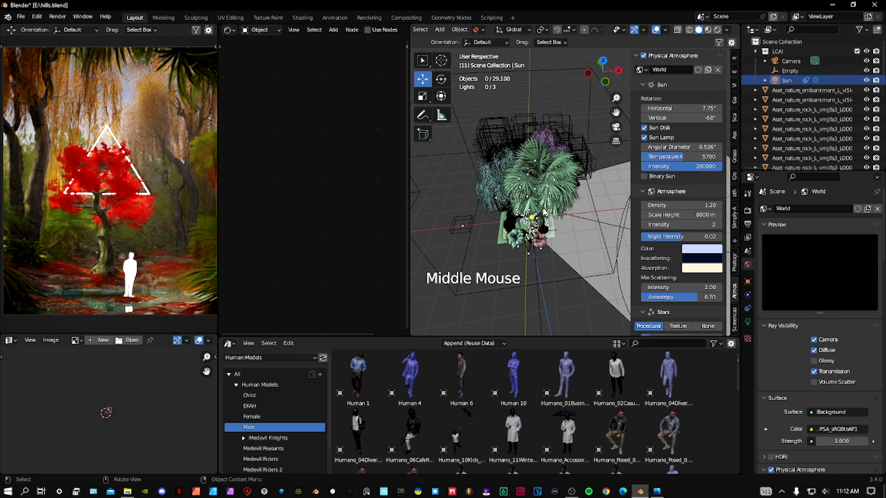
key("KP_0")
middle_click_drag(542, 212, 538, 326, "shift")
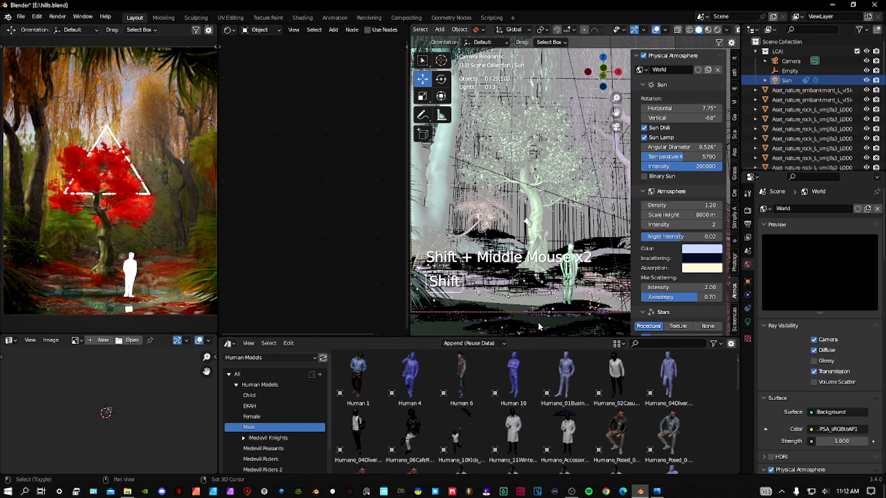